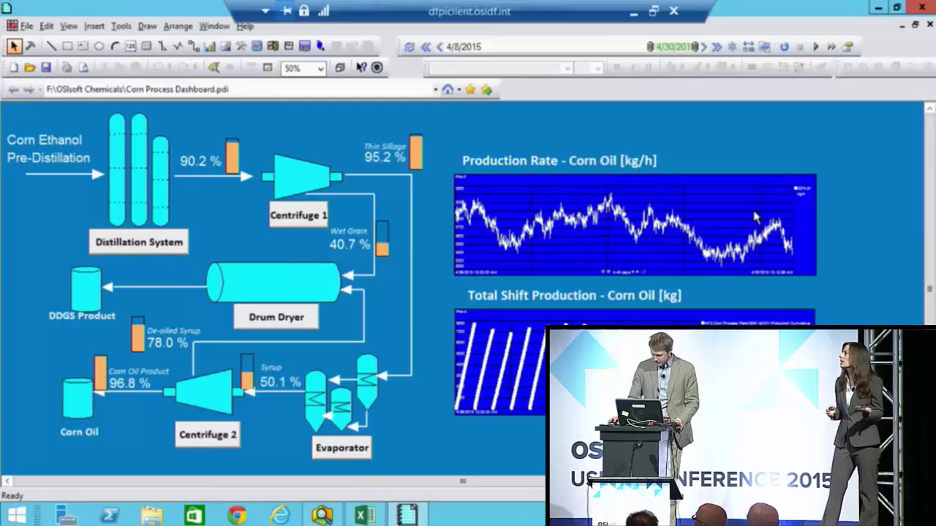
Step: Zoom into two stretches of the Production Rate trend, zoom back out, and select the Total Shift Production chart
drag(754, 206, 805, 272)
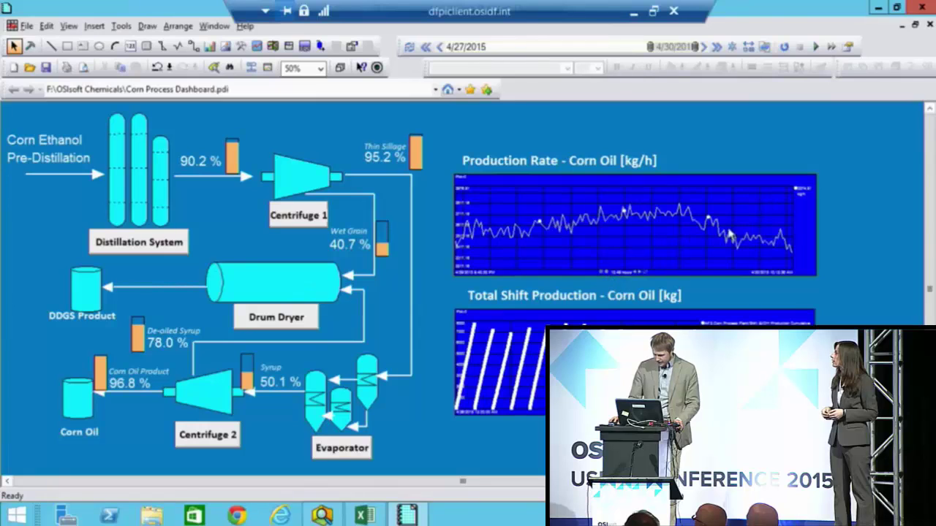
drag(747, 202, 817, 281)
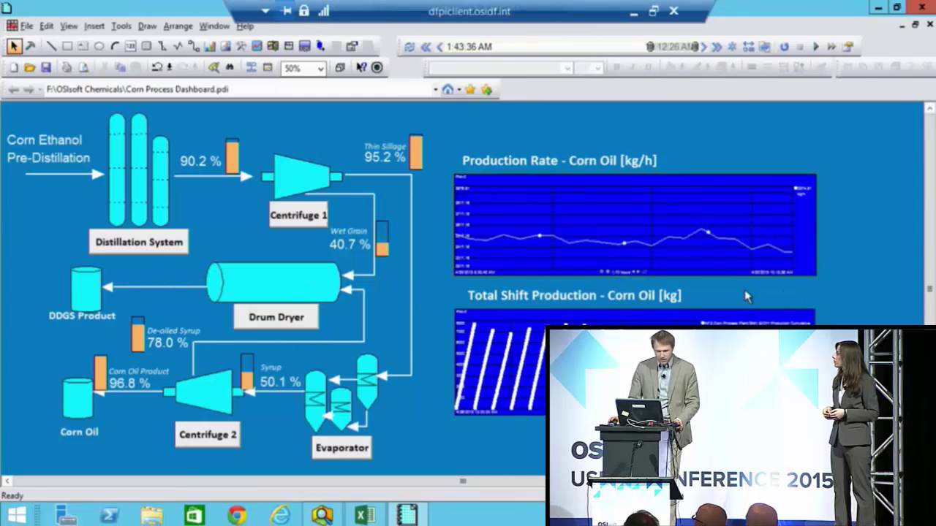
click(607, 272)
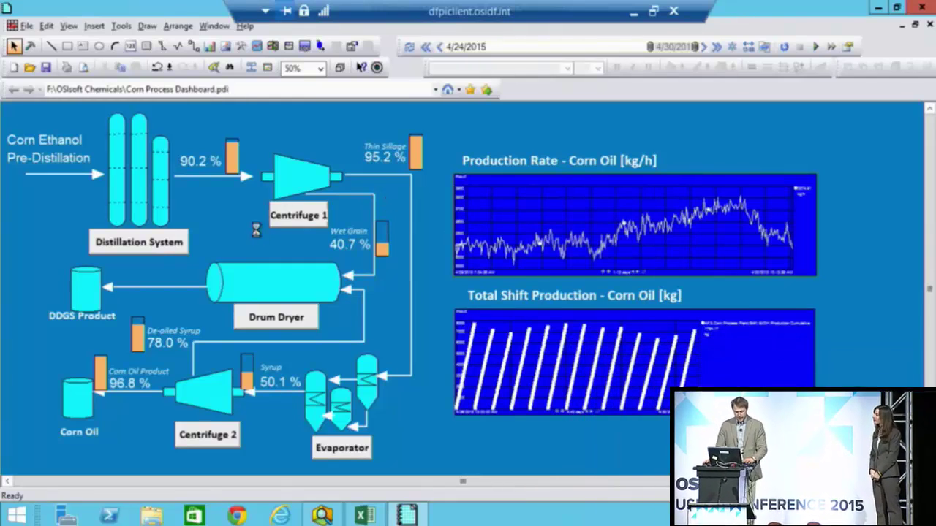
click(650, 295)
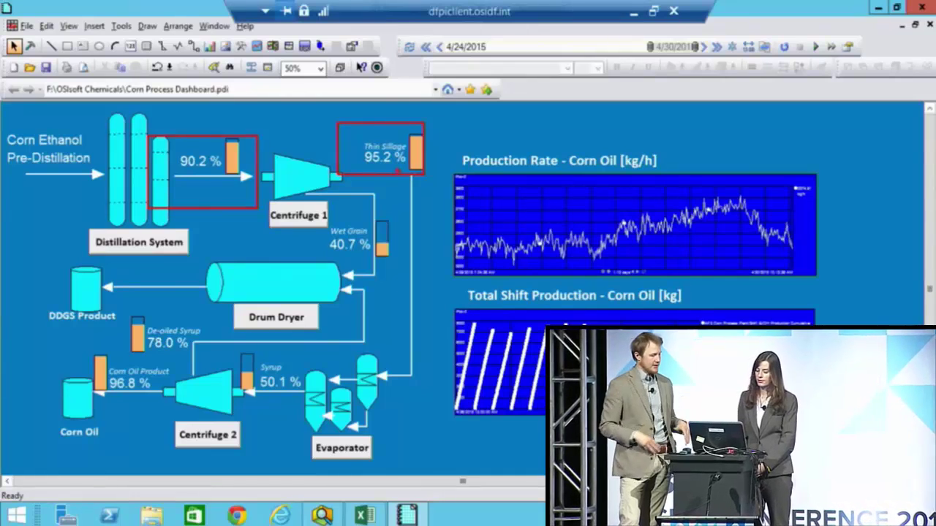
Step: Clear the diagram's highlight boxes and open the Centrifuge 1 zoom-in display
click(245, 248)
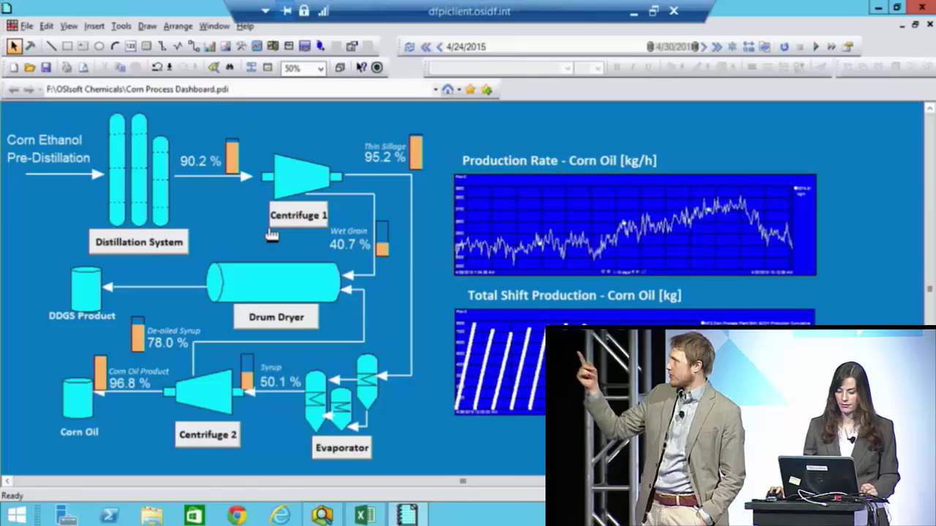
click(308, 214)
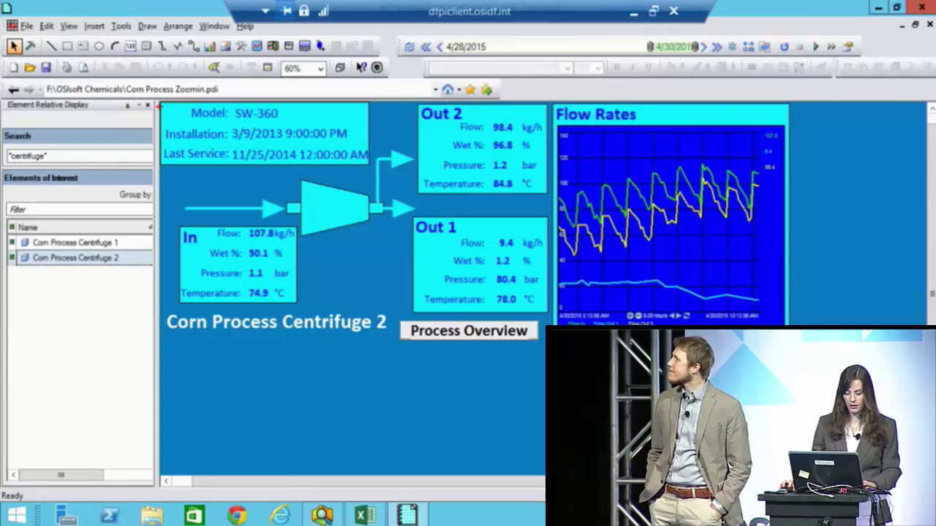
drag(162, 102, 373, 186)
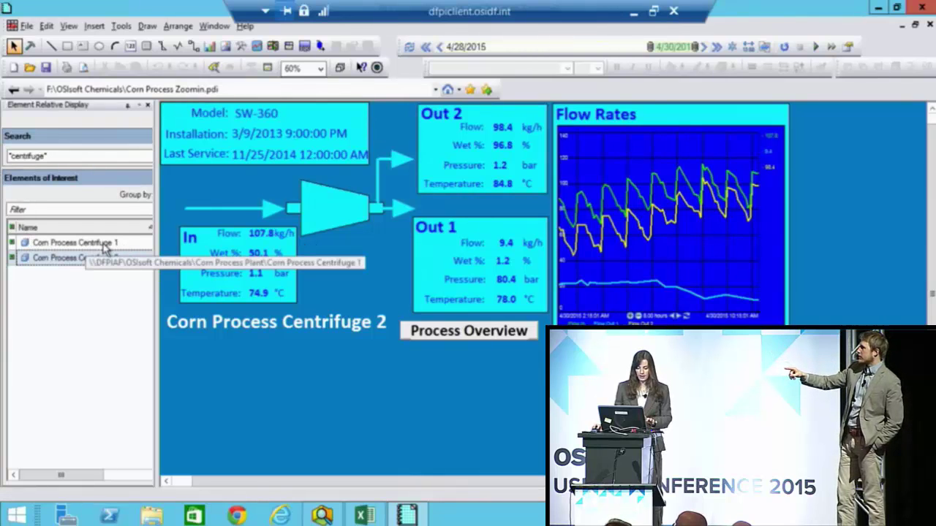
Step: Show Centrifuge 1, then Centrifuge 2, then Centrifuge 1 again, and launch Internet Explorer
click(103, 244)
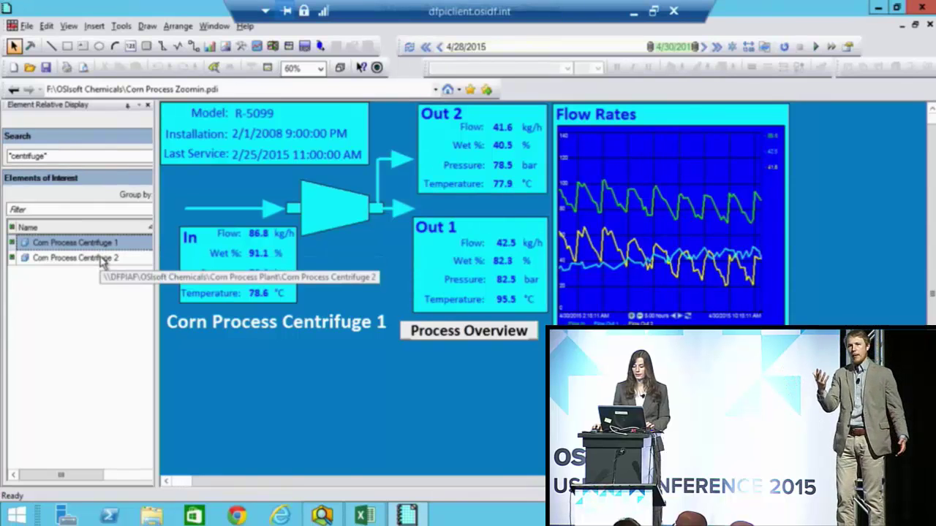
click(102, 259)
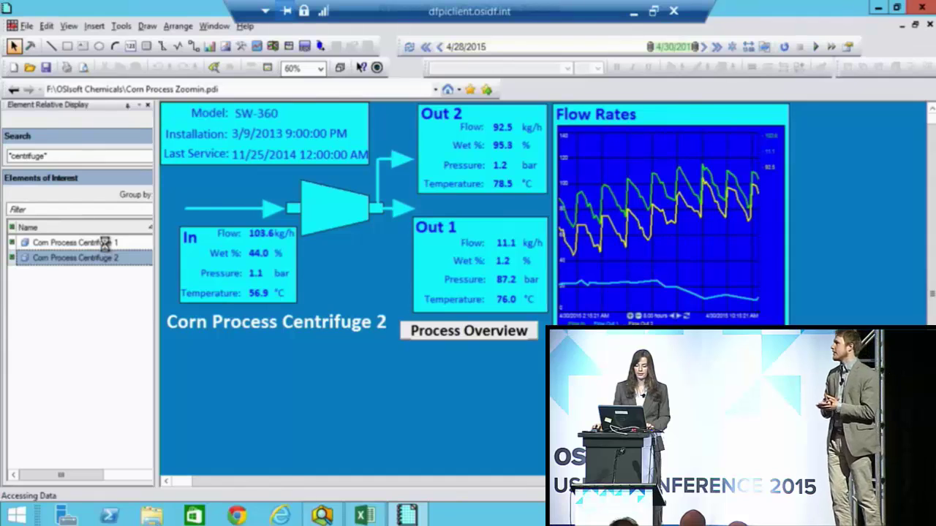
click(106, 245)
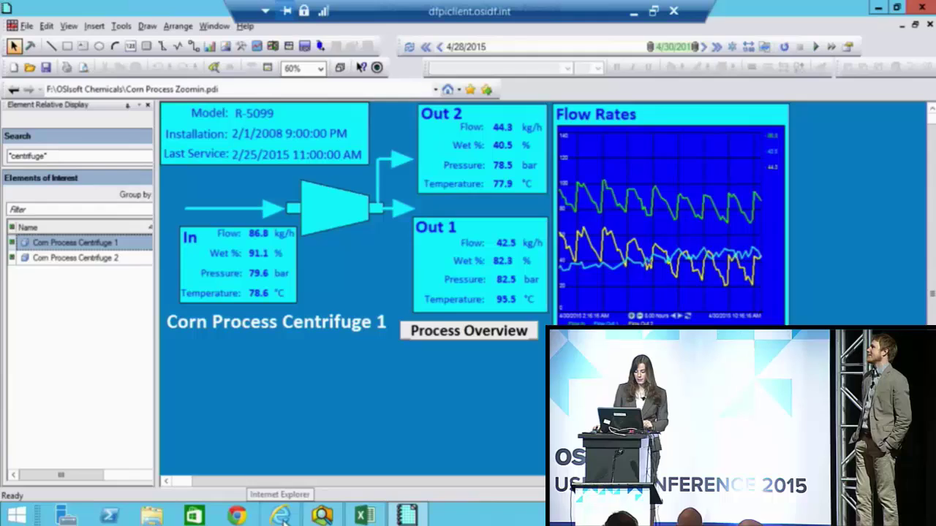
click(281, 516)
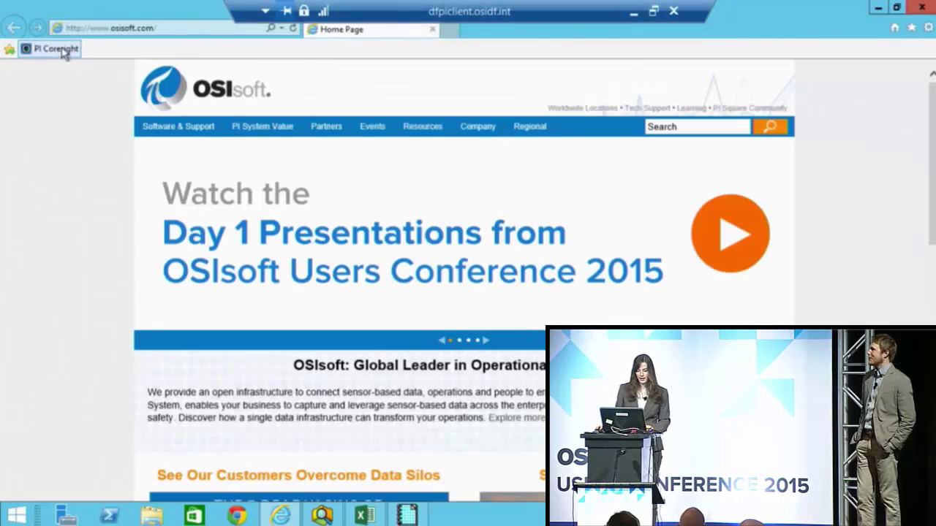
Step: Go to the PI Coresight favorite and sign in with another account's user name and password
click(63, 50)
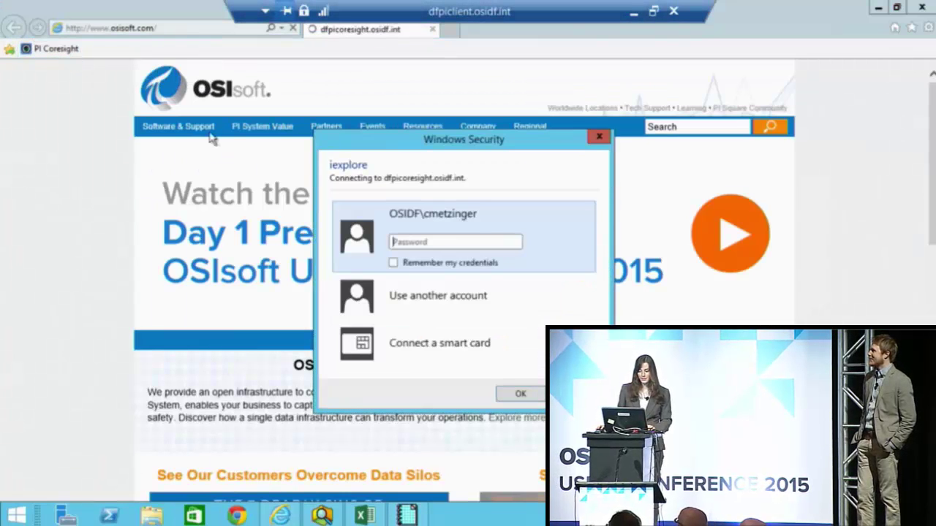
click(402, 295)
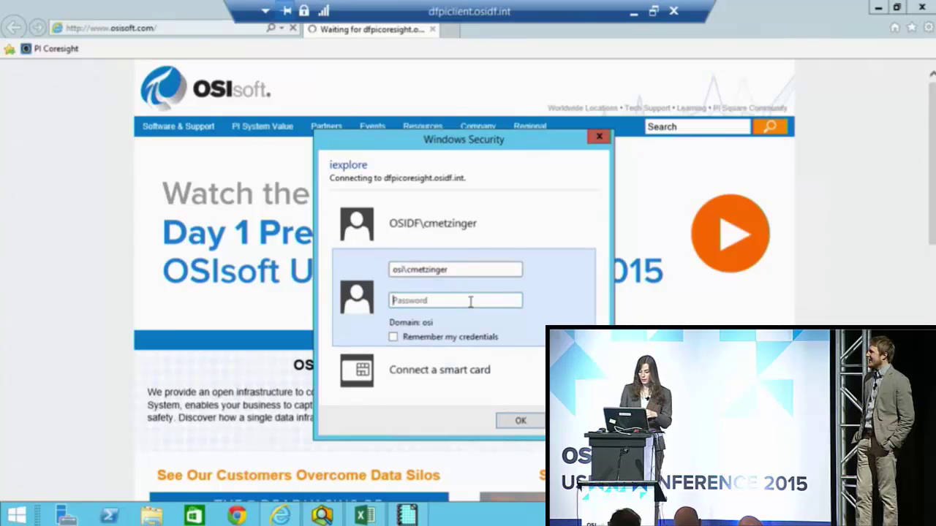
text(••••••)
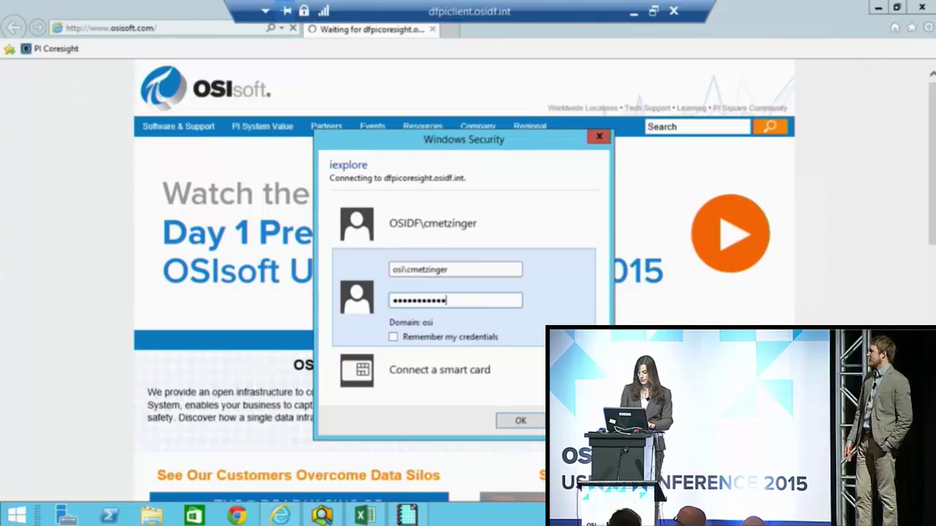
key(Return)
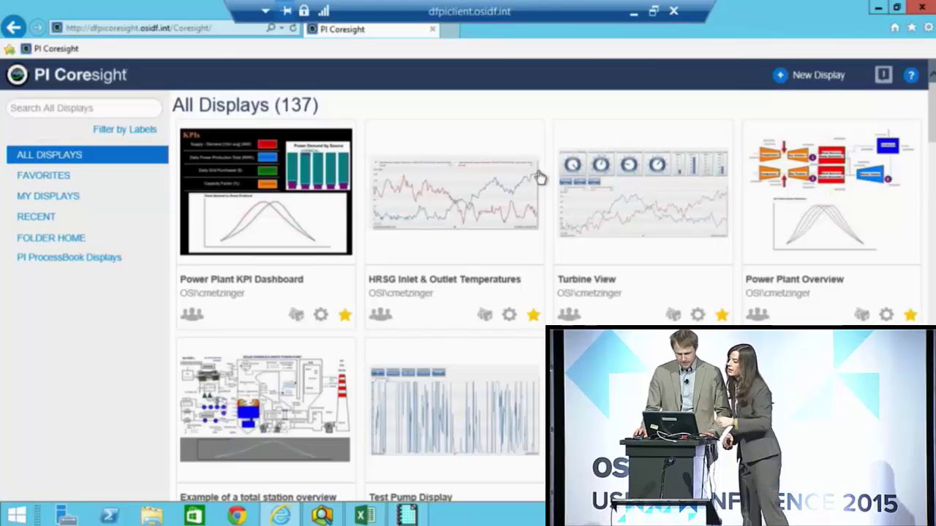
click(472, 201)
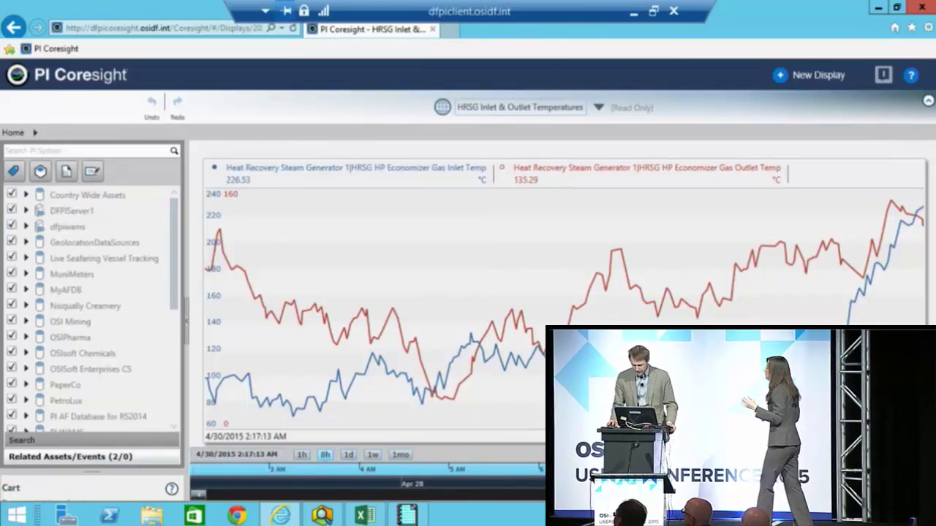
scroll(366, 468, down, 3)
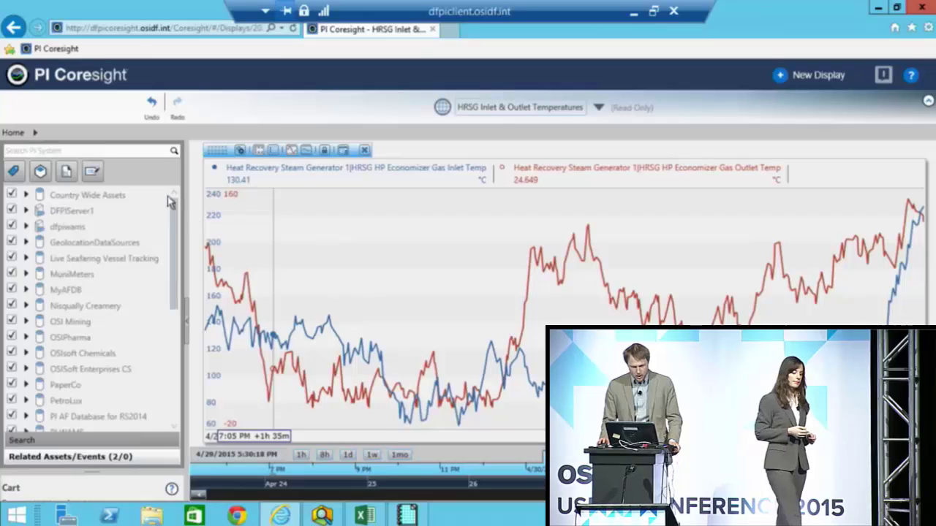
click(80, 80)
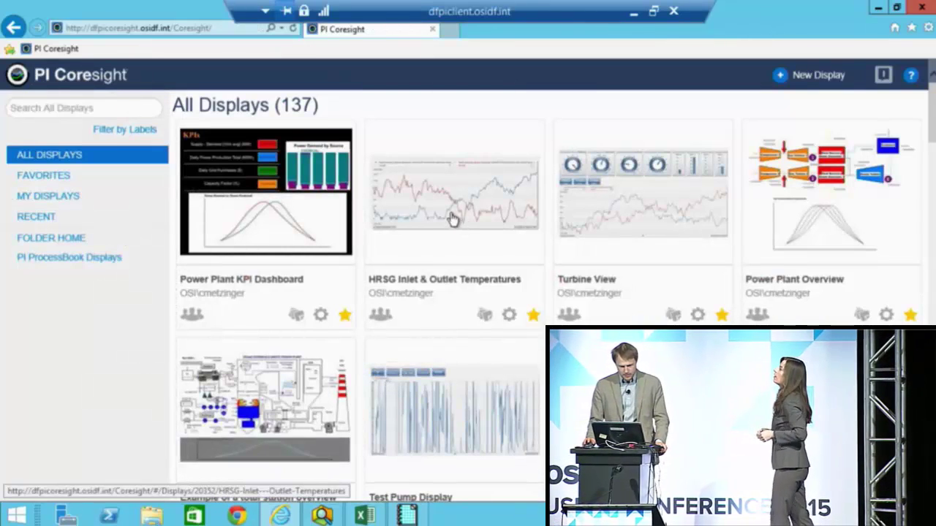
Step: Open the Power Plant KPI Dashboard and step its time range back 8 hours, eight times
click(263, 192)
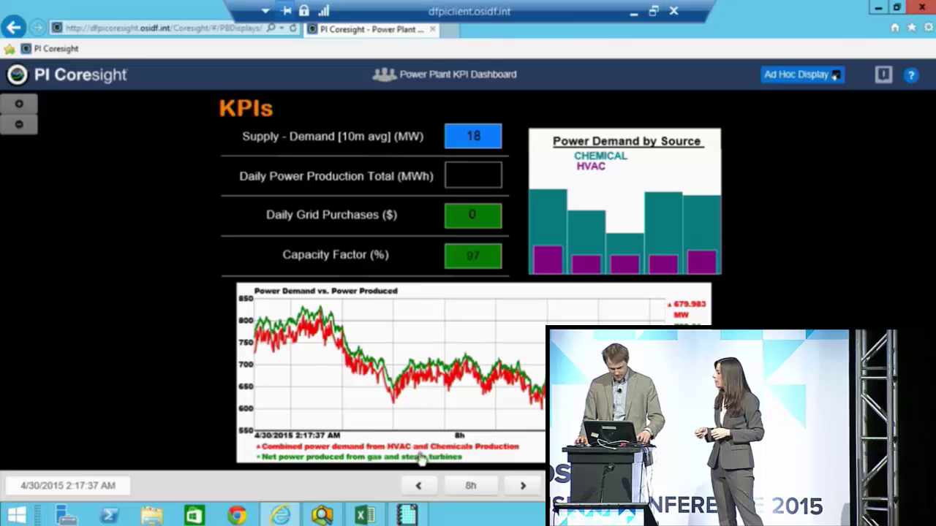
click(436, 487)
click(433, 490)
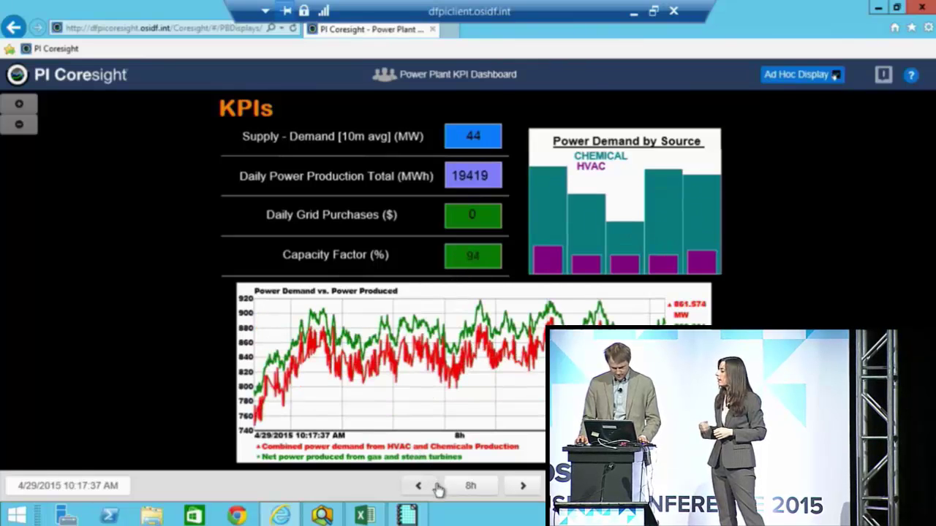
click(432, 489)
click(432, 490)
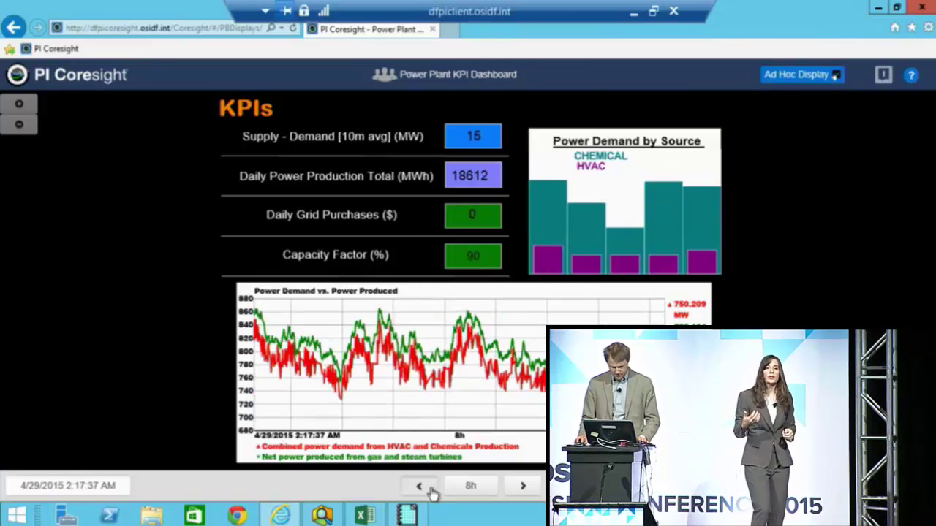
click(432, 490)
click(432, 490)
click(431, 490)
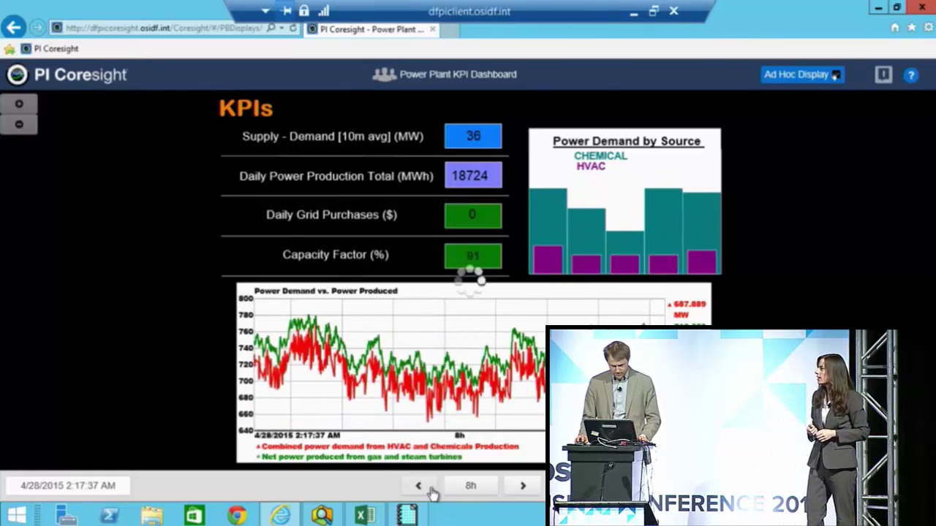
click(432, 490)
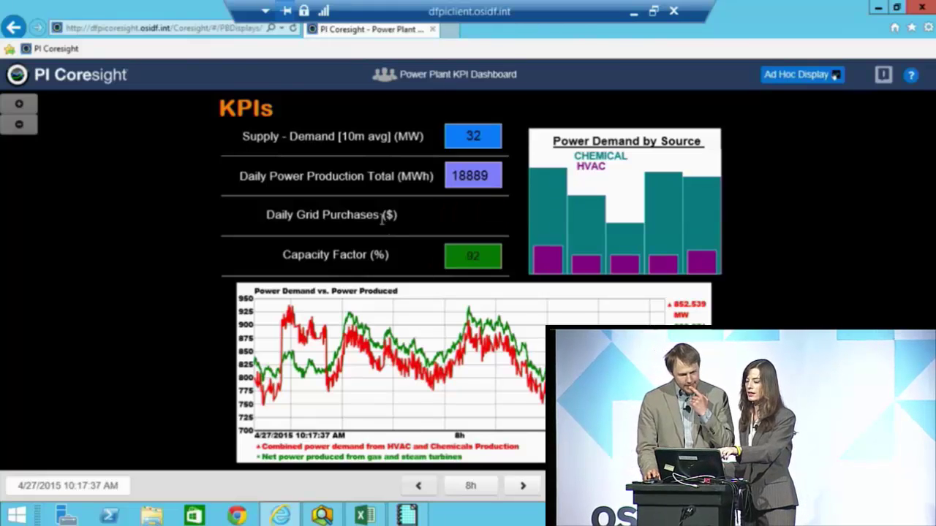
Step: Start a new blank PI Coresight display and list the OSIsoft Chemicals database assets
click(105, 87)
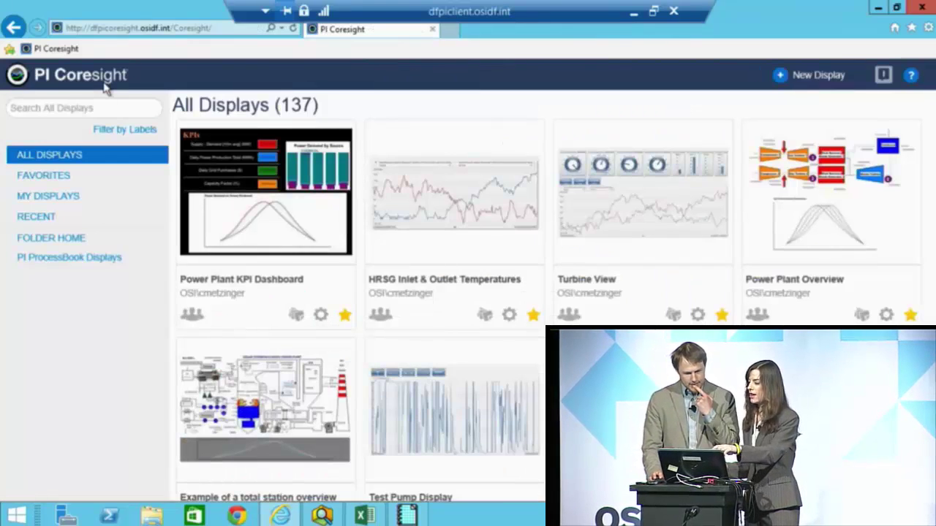
click(781, 76)
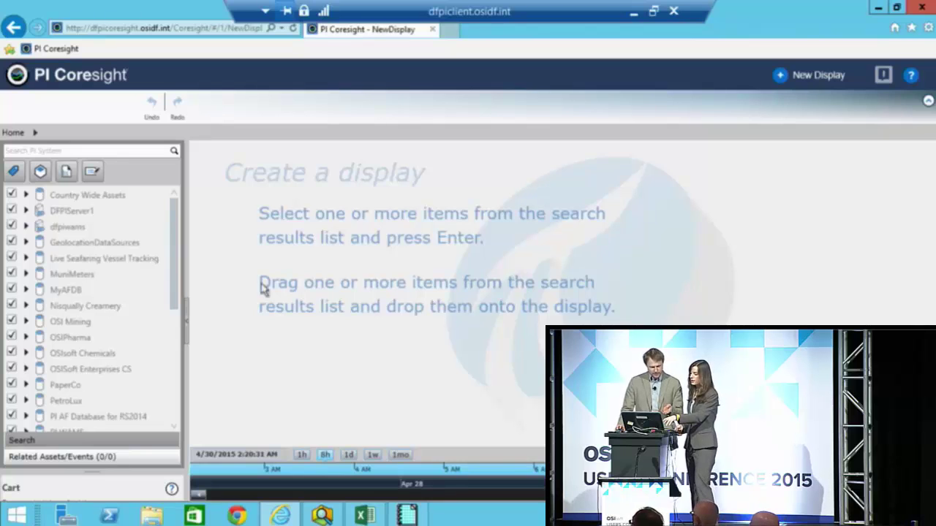
click(26, 354)
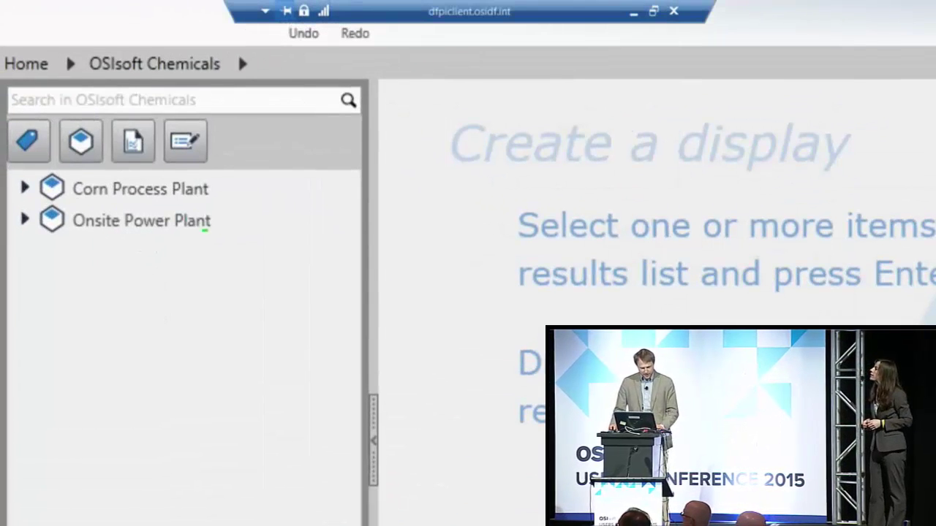
drag(223, 227, 375, 324)
drag(241, 180, 636, 93)
key(Escape)
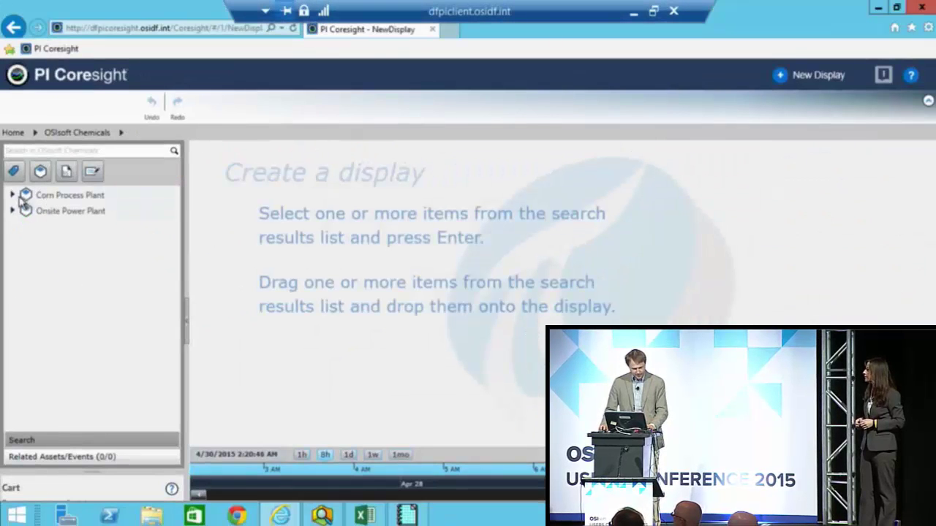
Step: Expand Corn Process Plant in the asset browser and open the Corn Process Centrifuge 1 asset
click(15, 196)
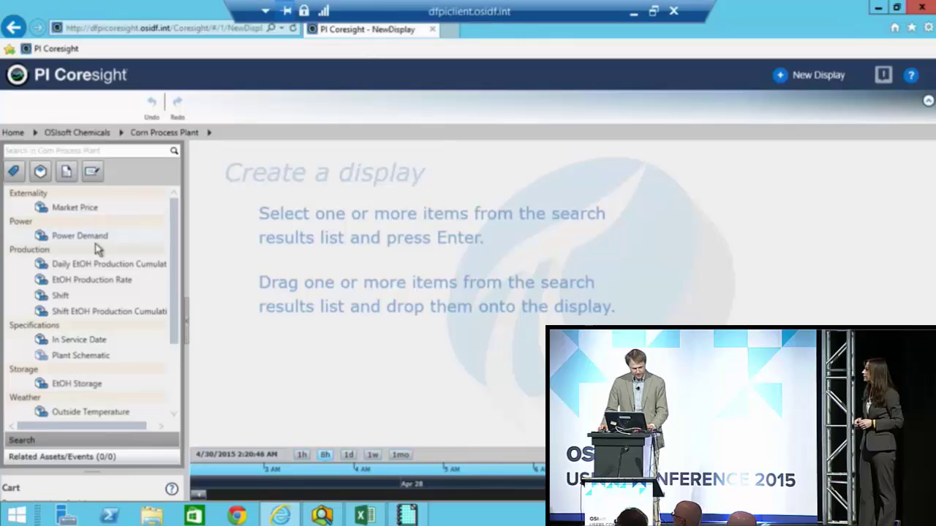
drag(172, 221, 180, 340)
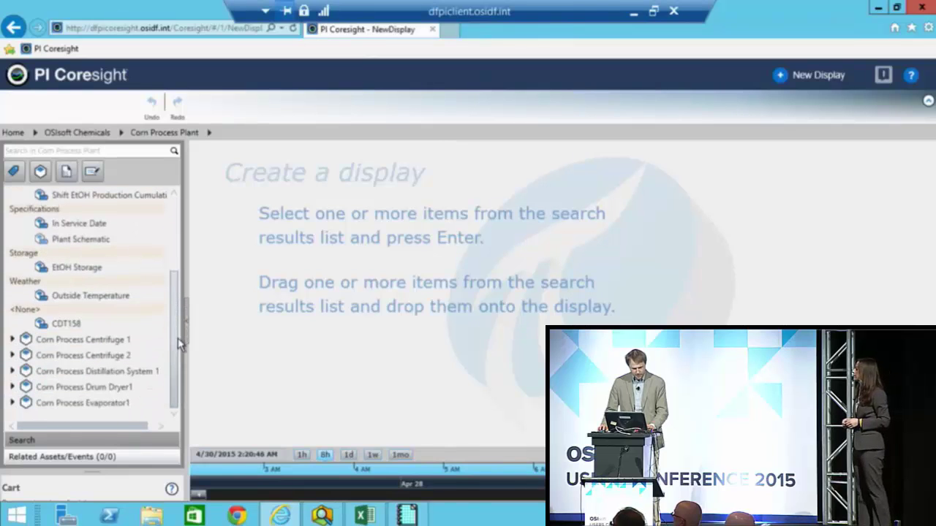
key(ctrl+1)
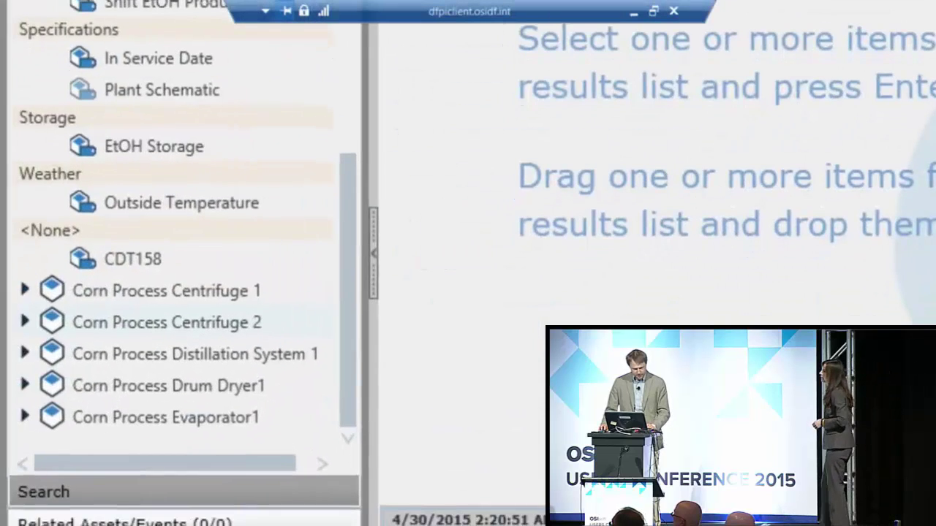
drag(5, 251, 394, 487)
drag(292, 308, 538, 220)
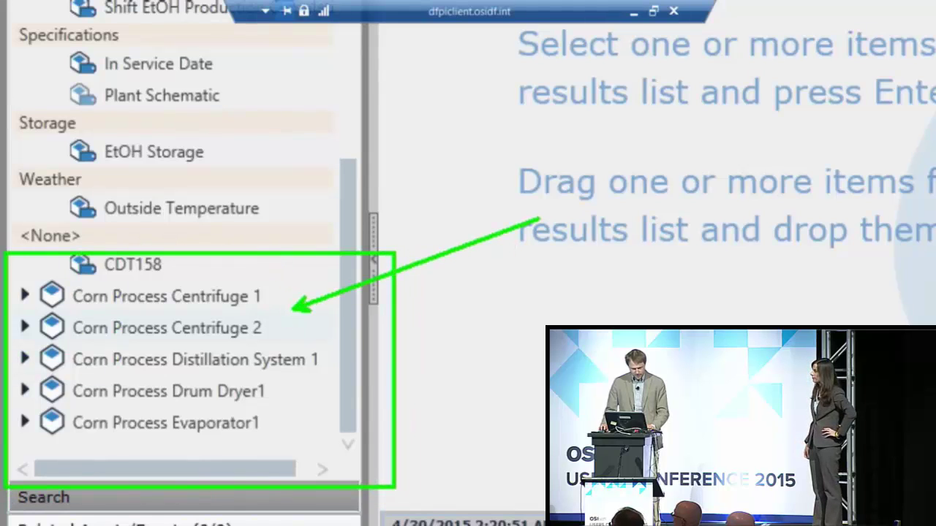
drag(348, 356, 458, 345)
drag(285, 417, 440, 444)
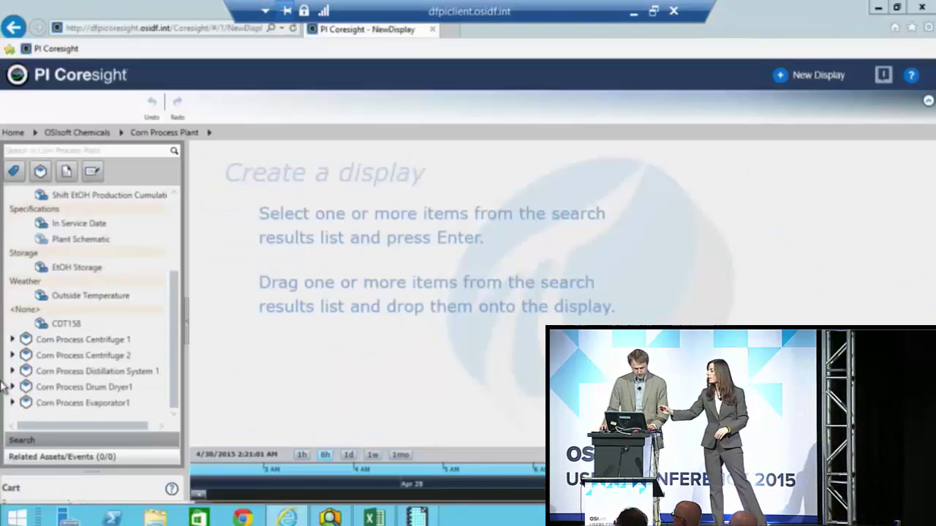
click(11, 341)
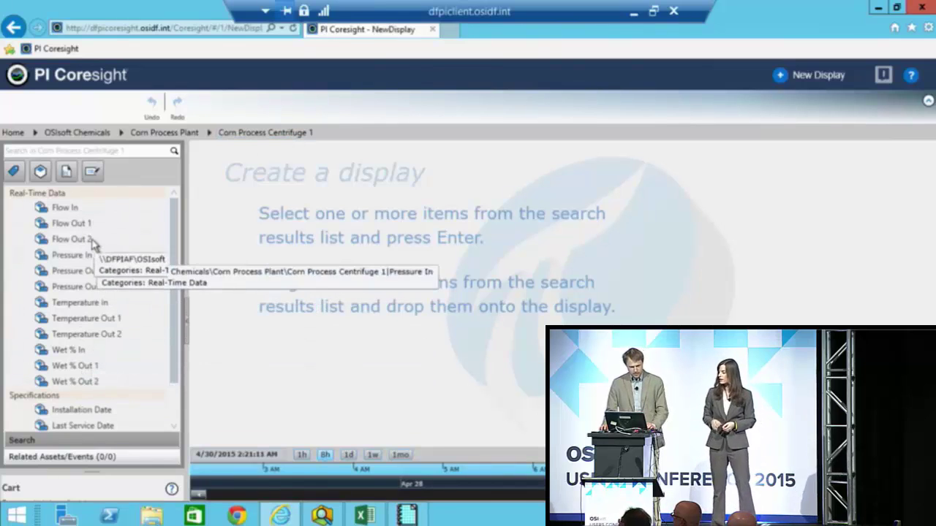
Step: Trend Centrifuge 1's Flow In, Flow Out 1 and Flow Out 2, with each trace on its own scale
drag(66, 209, 391, 219)
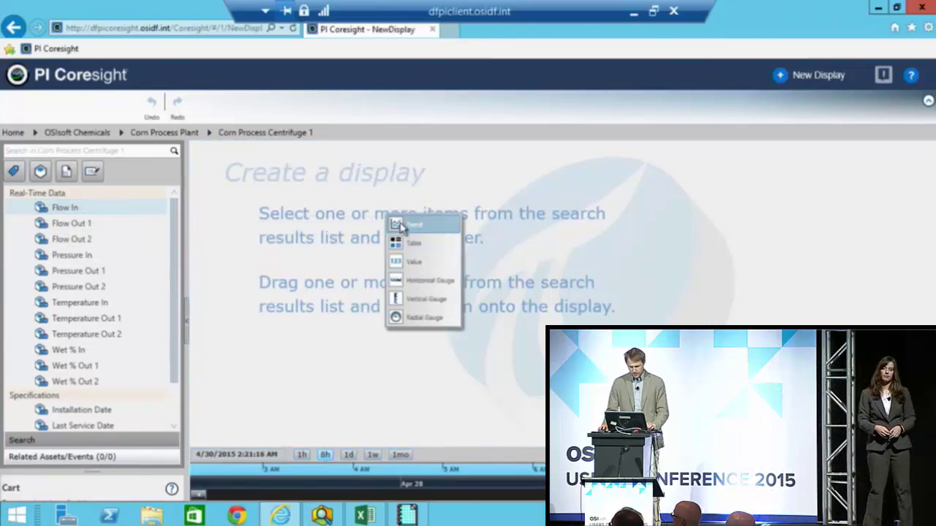
click(410, 228)
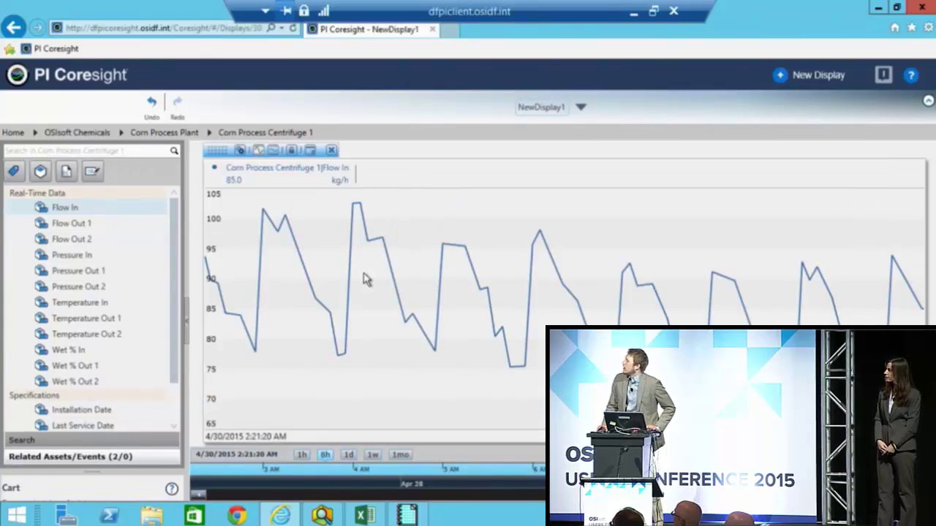
drag(64, 224, 305, 242)
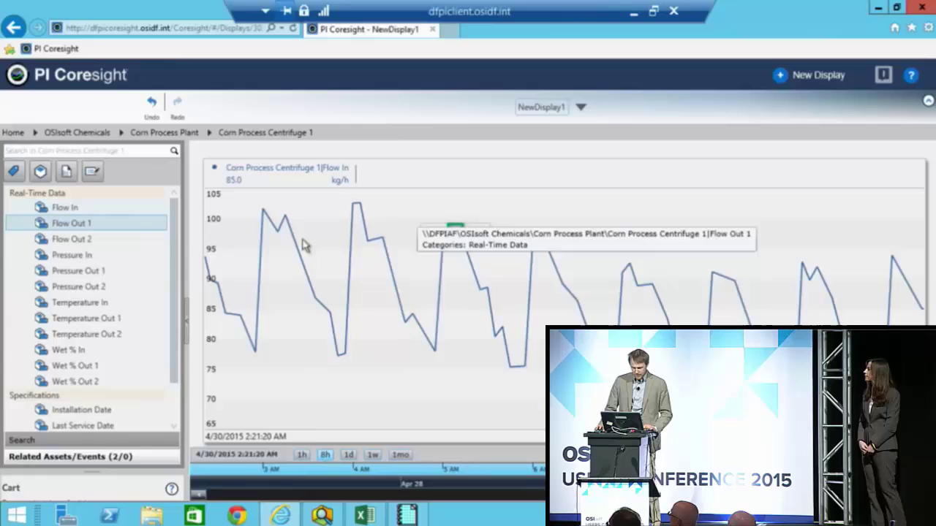
click(87, 241)
drag(87, 244, 418, 257)
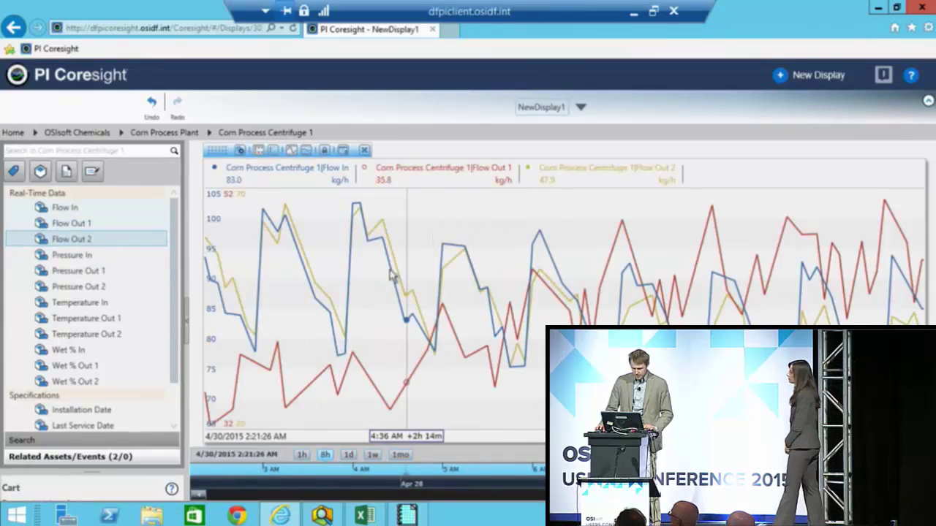
click(273, 151)
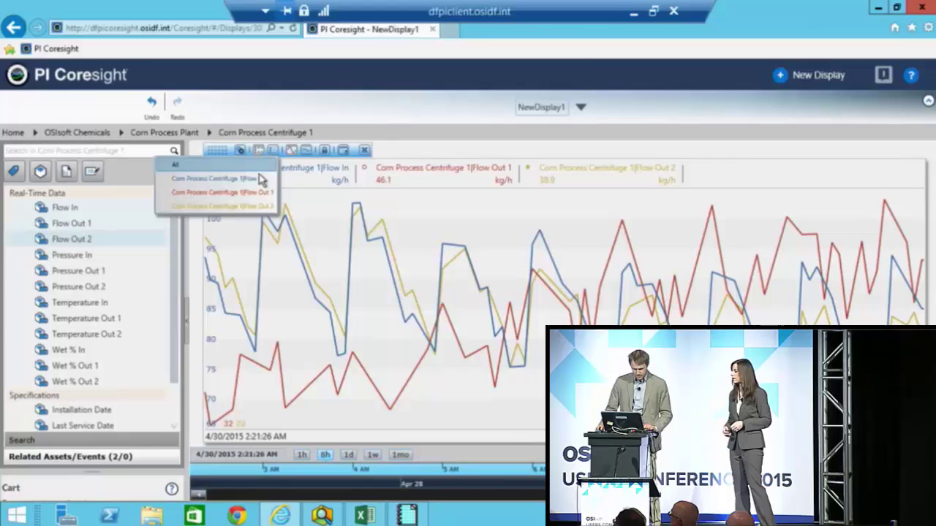
click(255, 178)
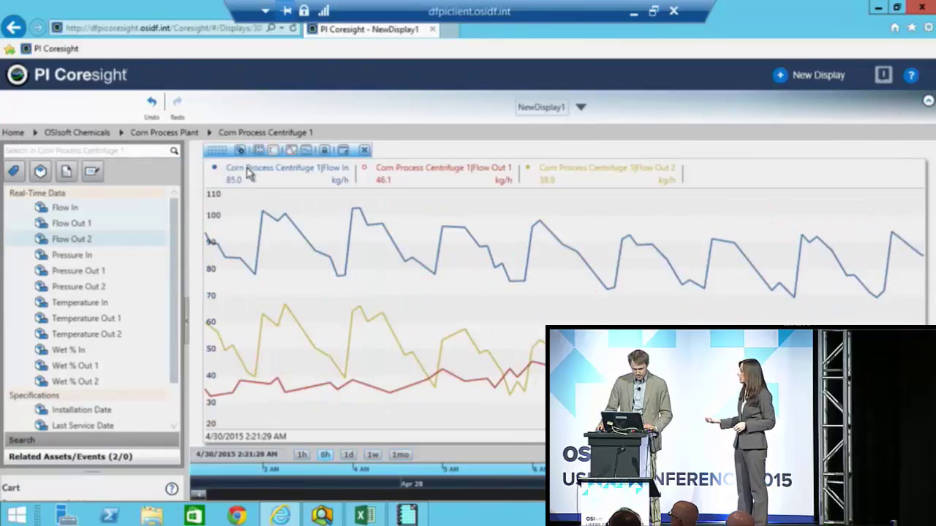
Step: Add a table of Centrifuge 1's attributes from Pressure In through Temperature Out 2
click(101, 257)
shift+click(111, 336)
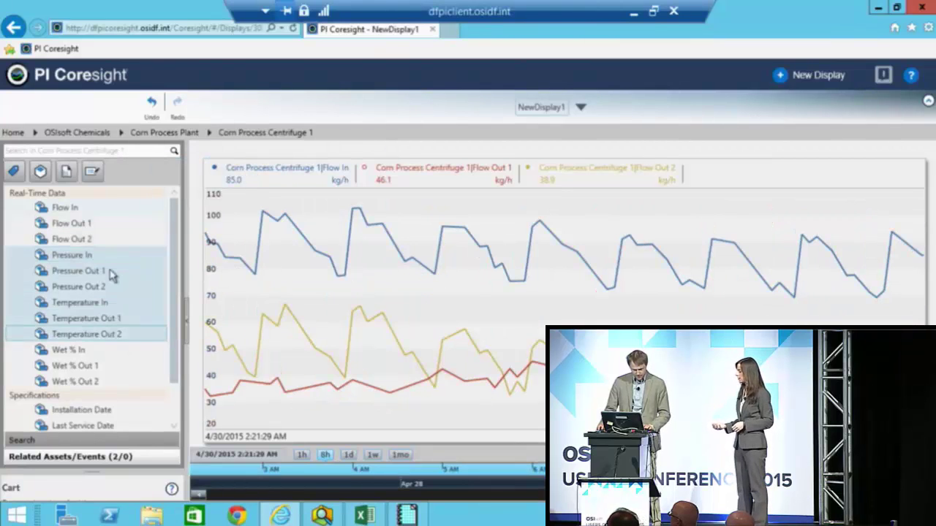
drag(145, 244, 296, 162)
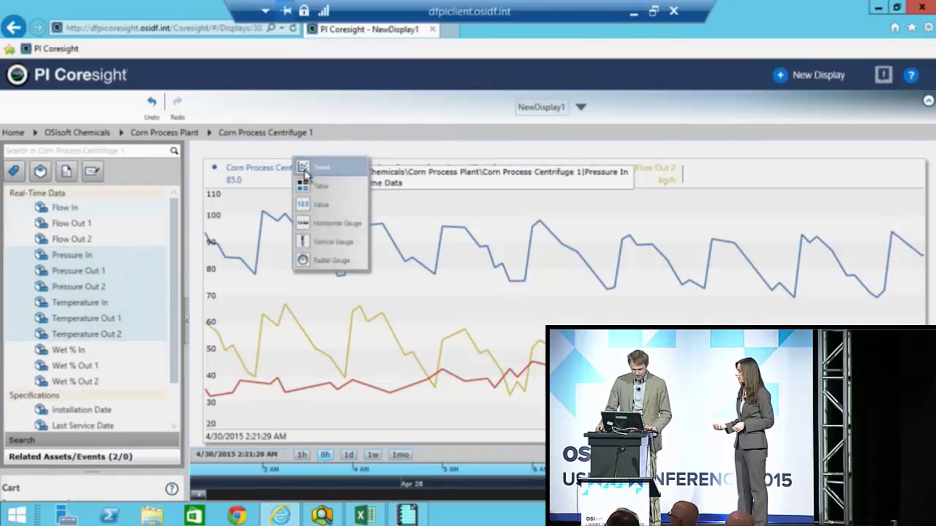
click(322, 185)
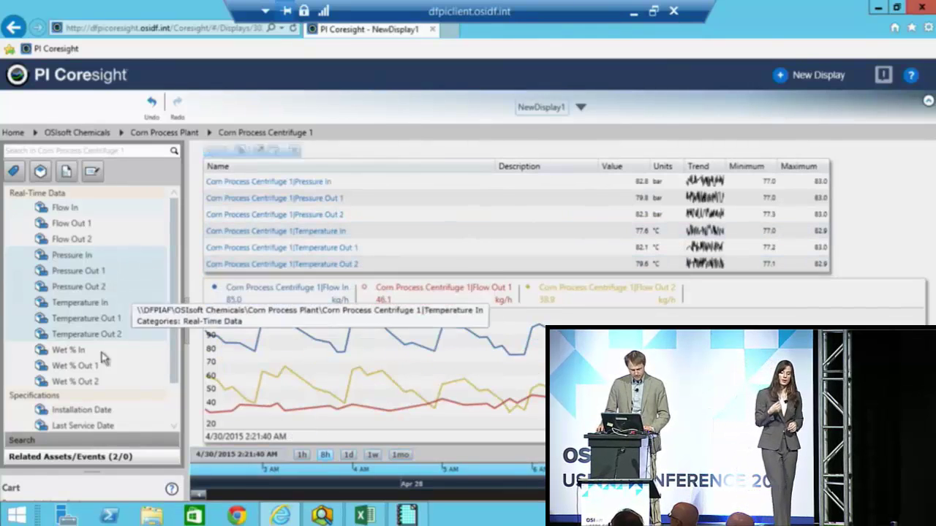
Step: Add radial gauges for Wet % In, Wet % Out 1 and Wet % Out 2, then select the middle gauge
shift+click(94, 381)
drag(84, 359, 227, 160)
drag(226, 161, 259, 265)
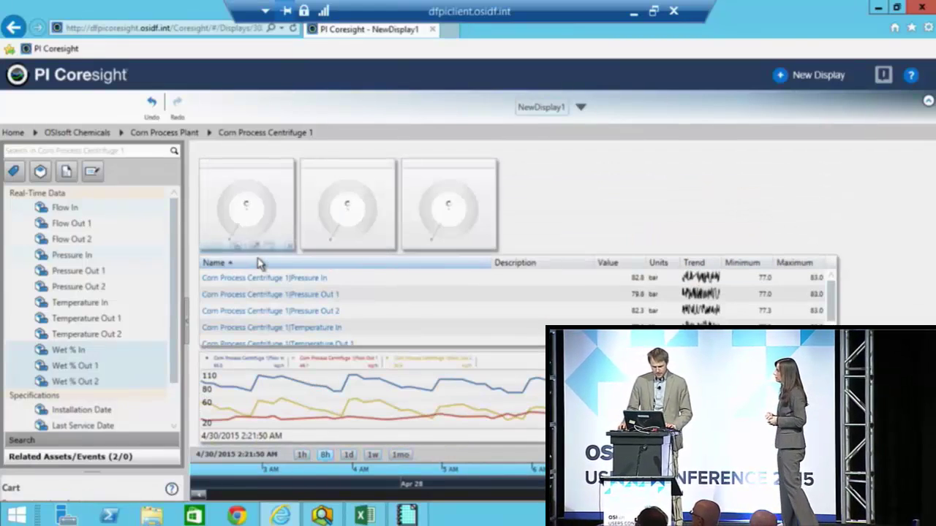
click(338, 242)
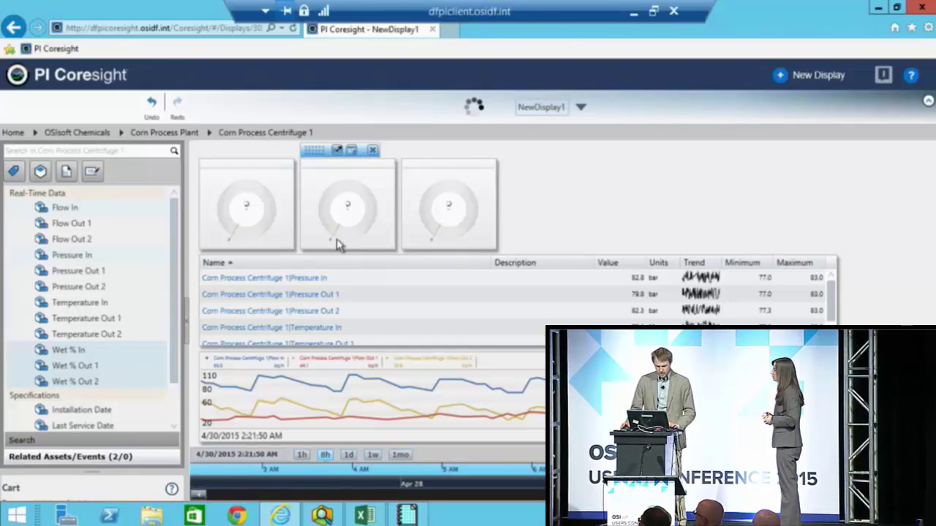
mouse_move(263, 242)
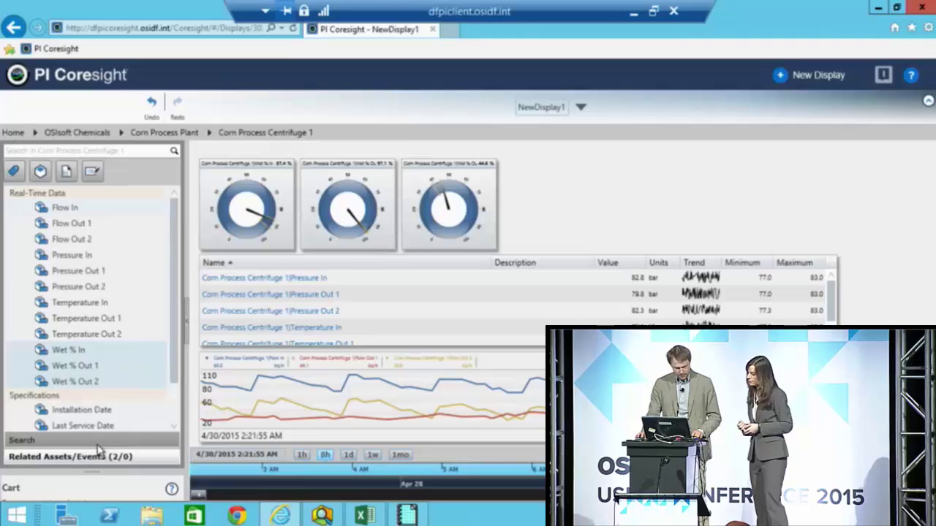
Step: Go up the breadcrumbs to OSIsoft Chemicals, re-enter Corn Process Plant, and scroll its asset list
click(149, 139)
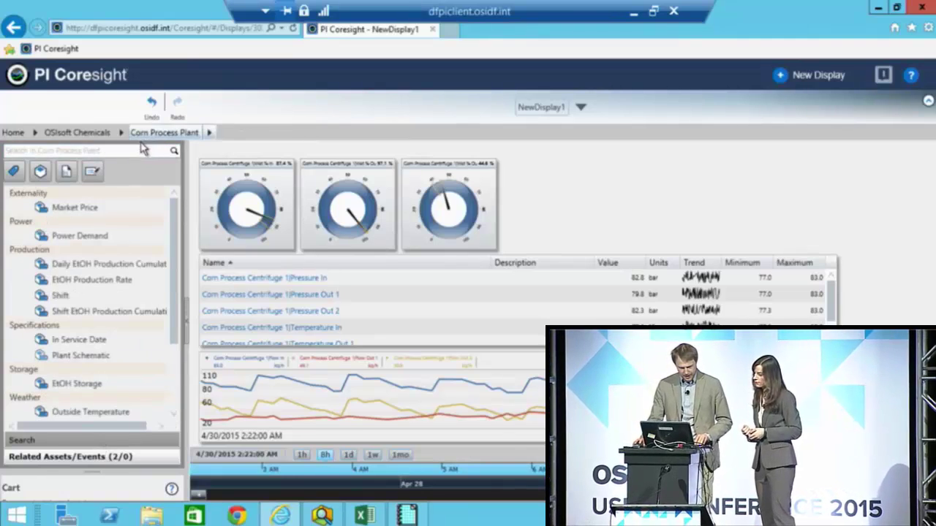
click(77, 132)
mouse_move(71, 204)
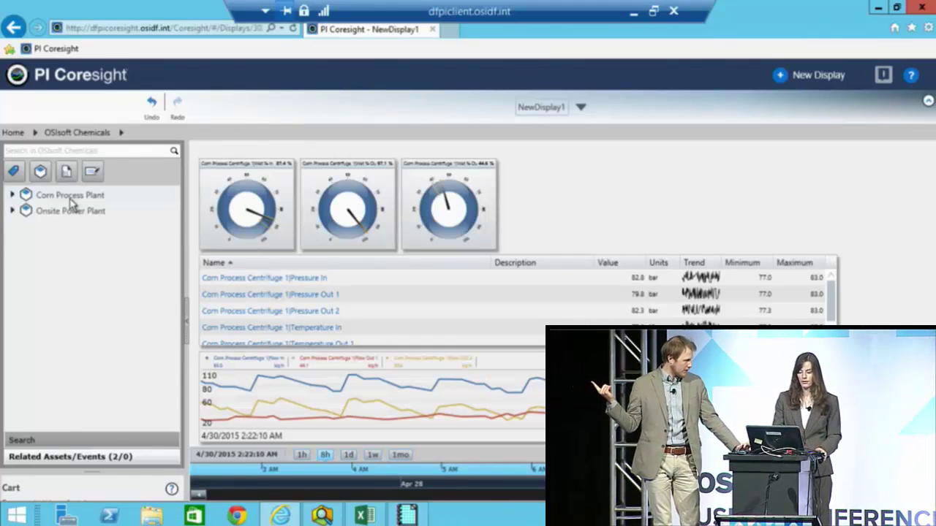
click(12, 195)
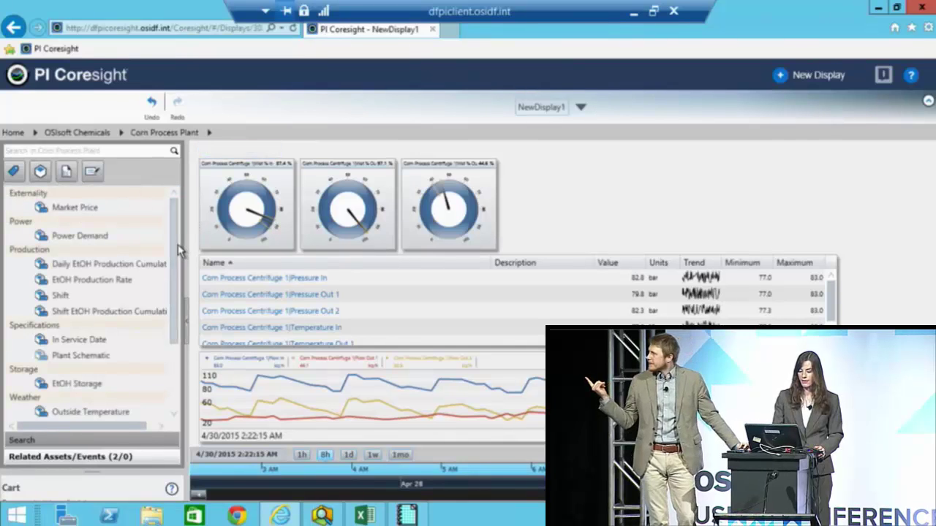
scroll(179, 263, down, 3)
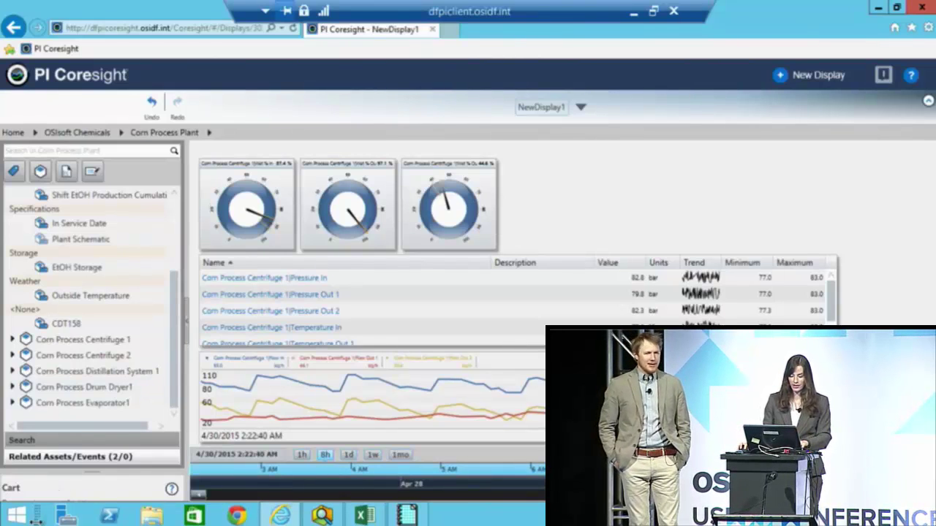
Step: In PI System Explorer, expand Corn Process Plant and view Corn Process Centrifuge 1's Attributes tab
click(324, 516)
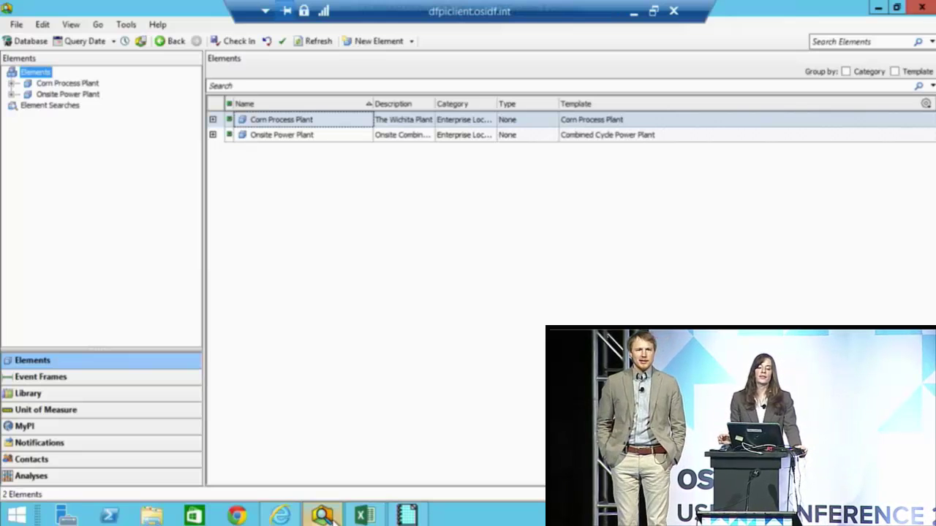
click(12, 84)
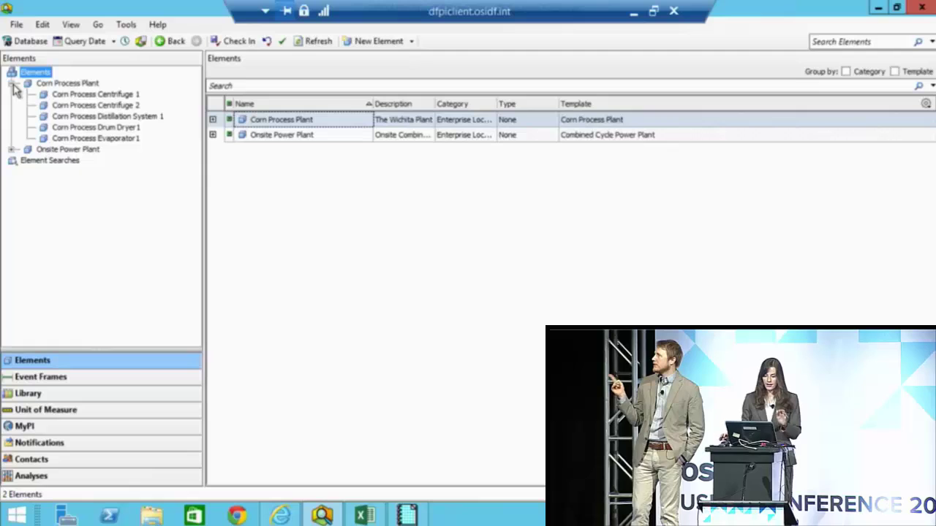
click(125, 95)
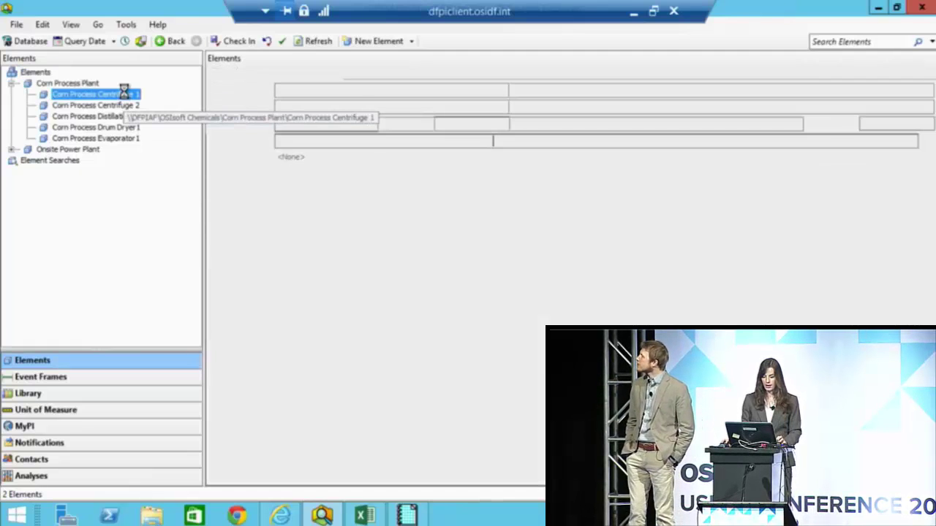
click(326, 74)
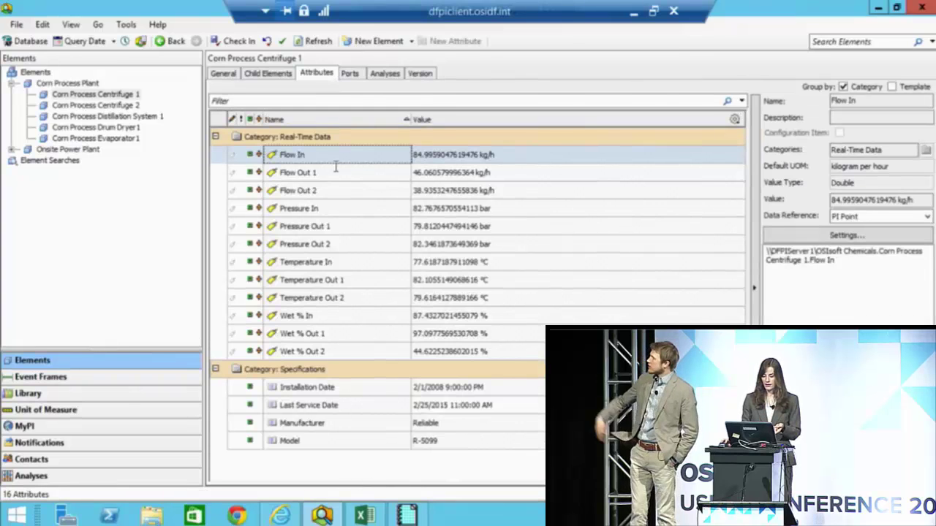
mouse_move(471, 424)
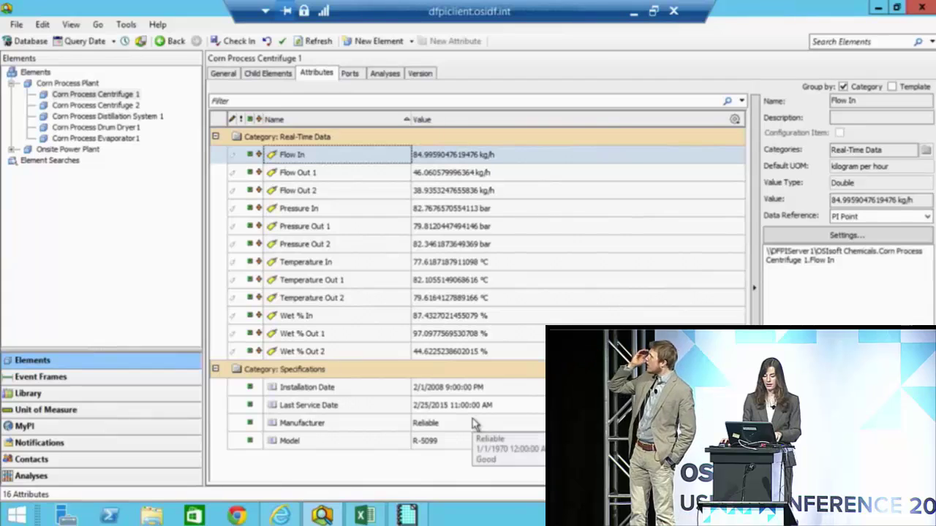
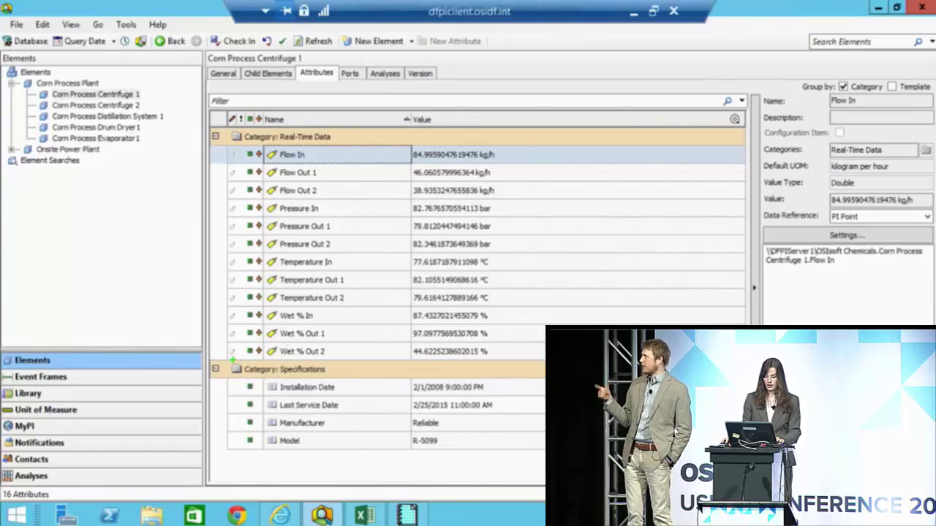
mouse_move(232, 358)
mouse_down()
mouse_move(302, 399)
mouse_move(504, 468)
mouse_up()
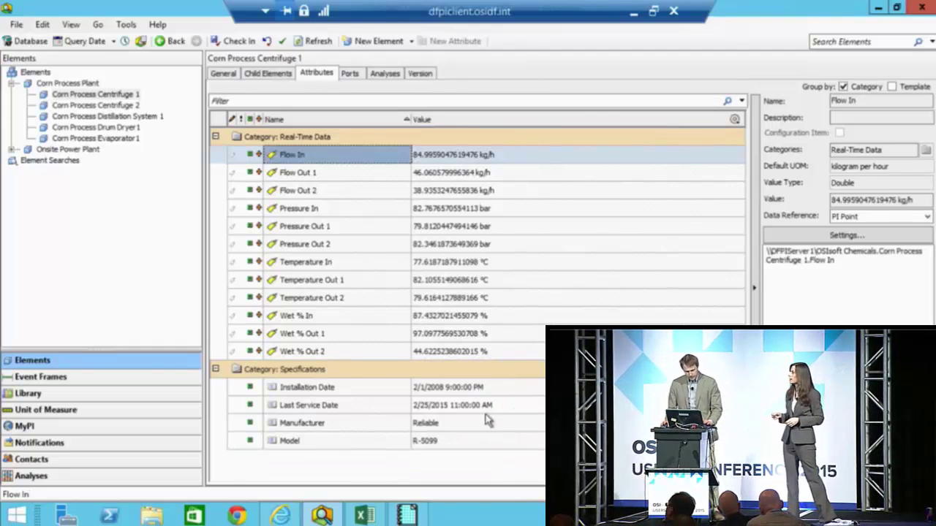
key(super+plus)
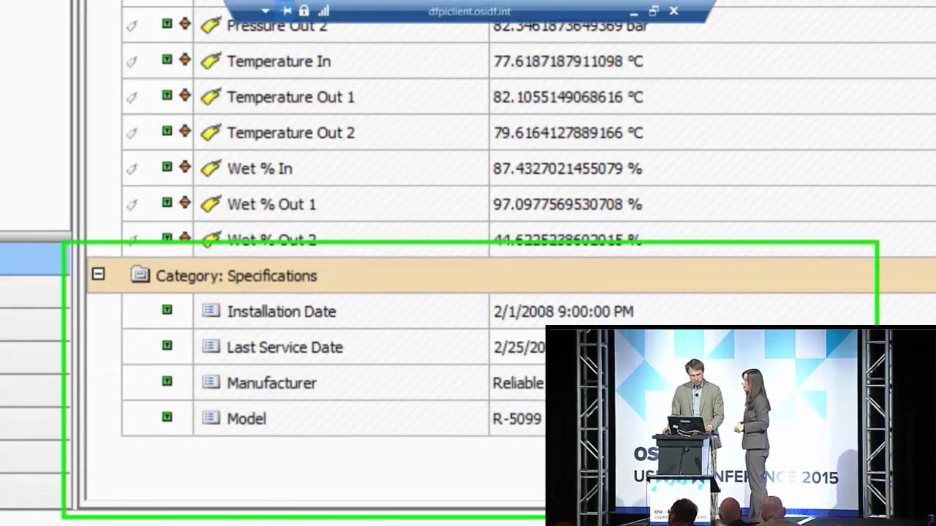
key(super+minus)
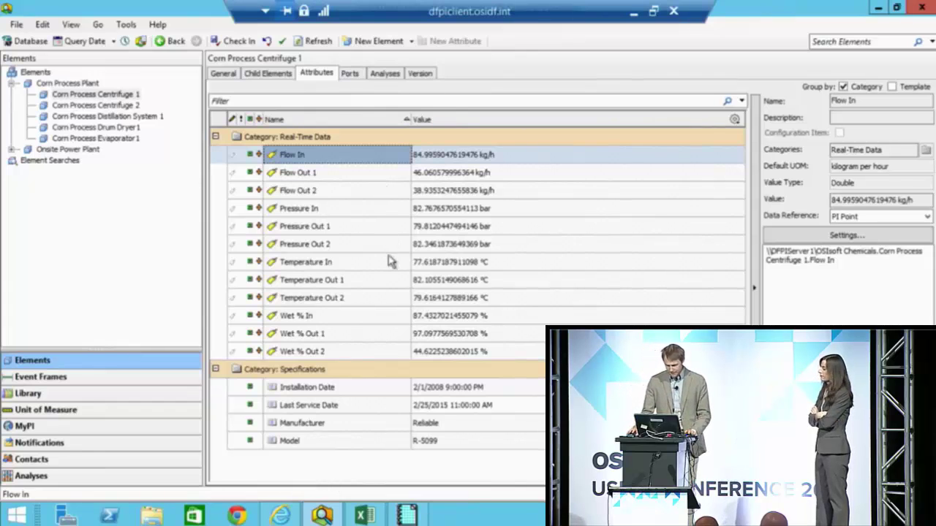
Step: In Excel, change the B3 start date formula from =B4-3 to =B4-7
click(364, 516)
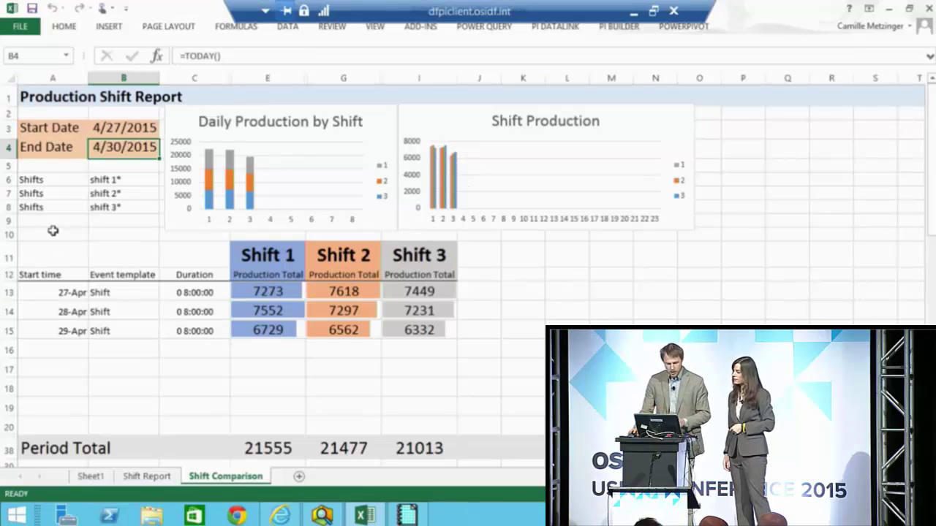
click(145, 125)
double_click(145, 125)
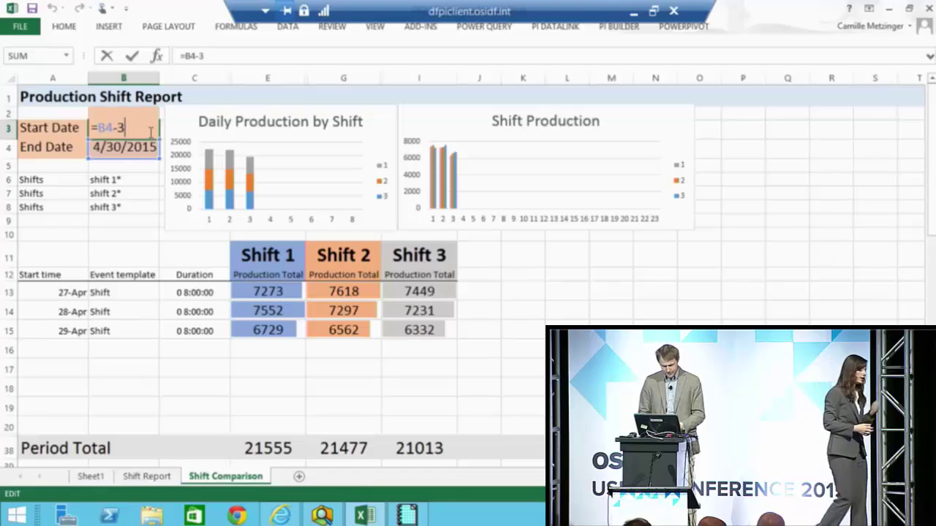
key(BackSpace)
text(7)
key(Return)
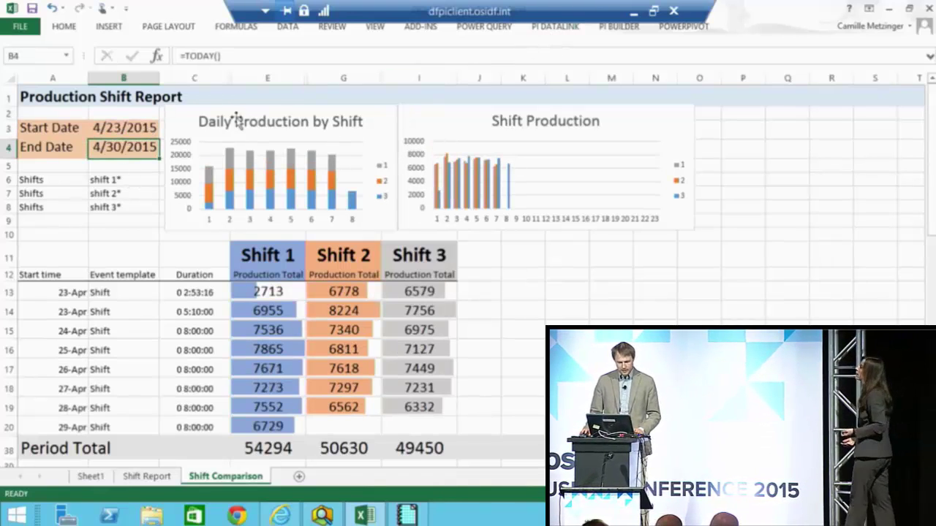
Step: Try a 21-day offset (=B4-21) in B3, then restore =B4-7
double_click(138, 130)
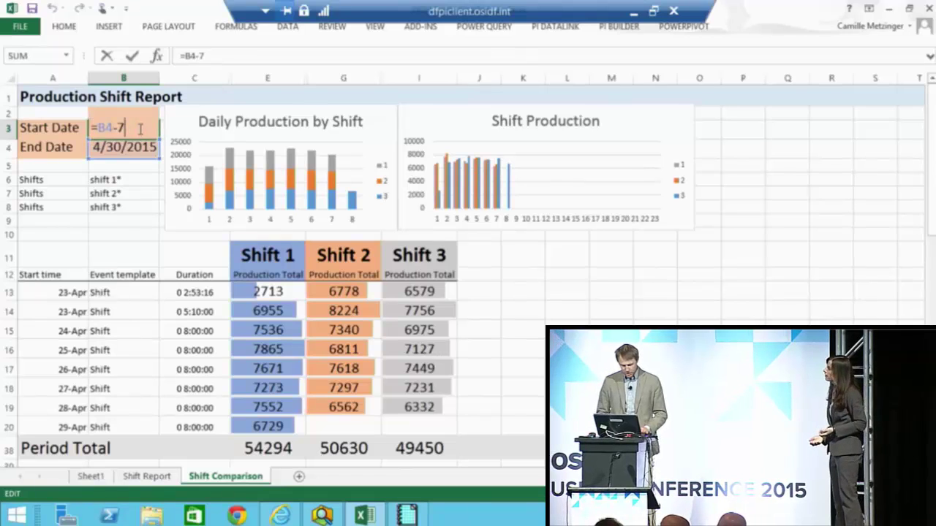
key(BackSpace)
text(21)
key(Return)
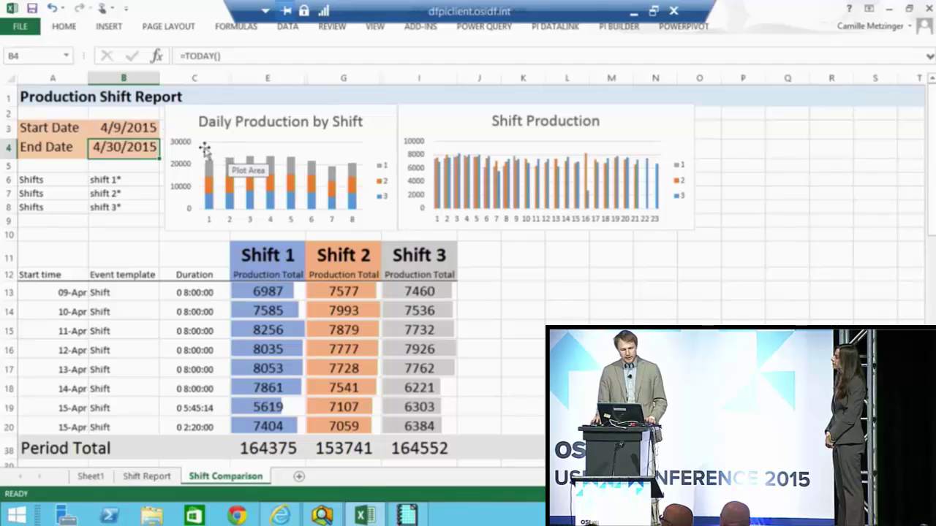
double_click(142, 130)
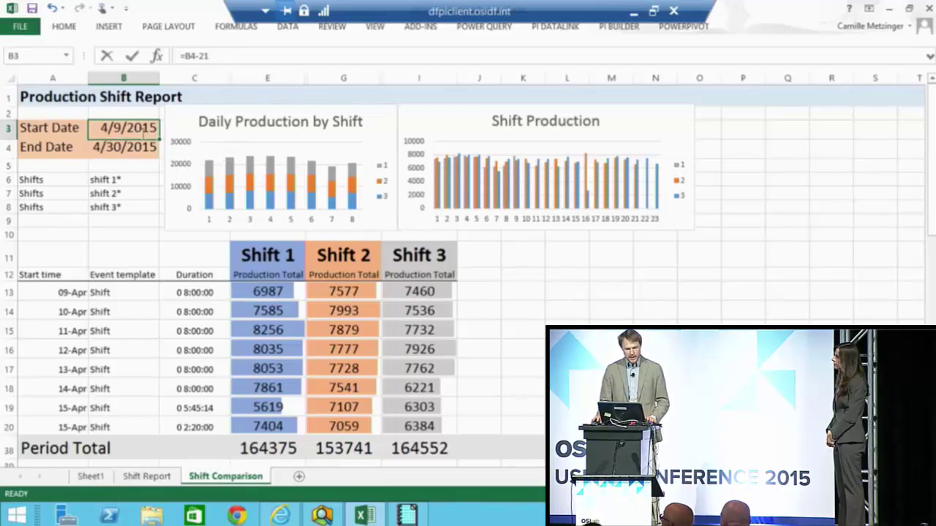
key(BackSpace)
key(BackSpace)
text(7)
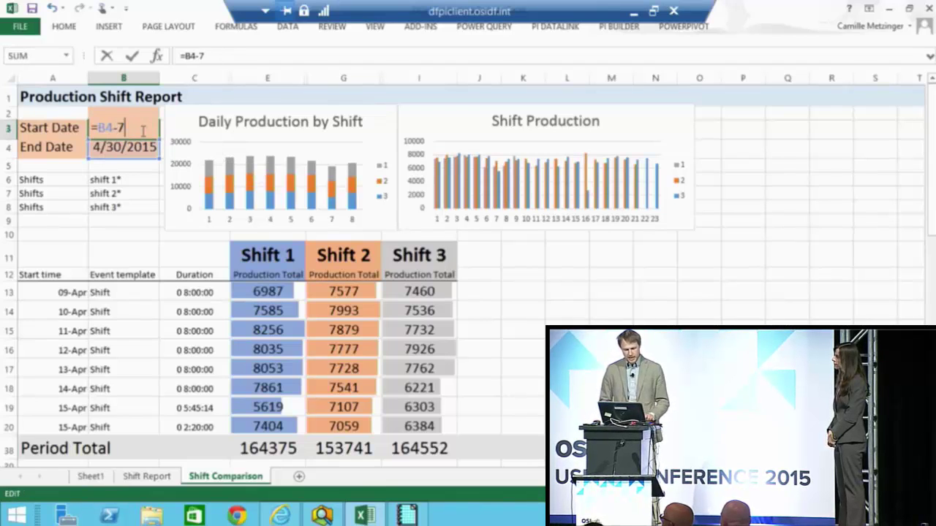
key(Return)
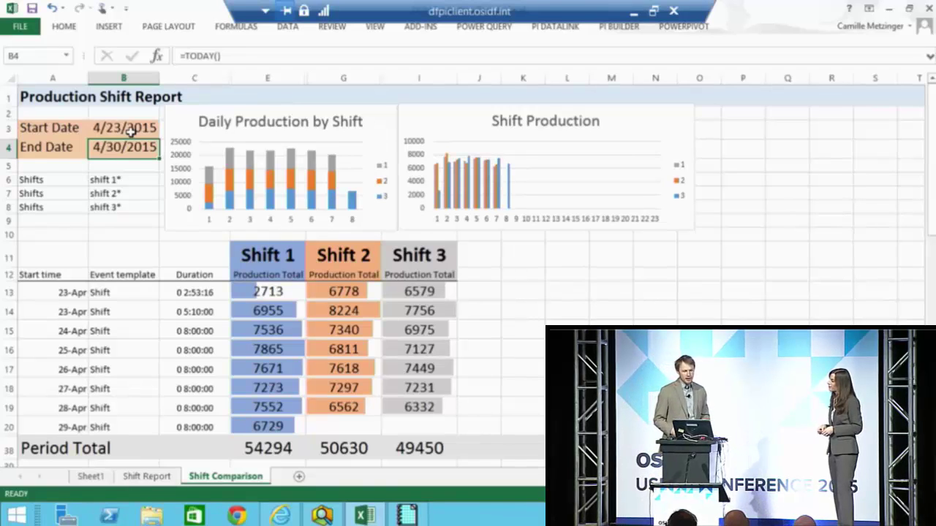
Step: Change the B3 start date formula to =B4-4 so the report starts 4/26/2015
click(130, 130)
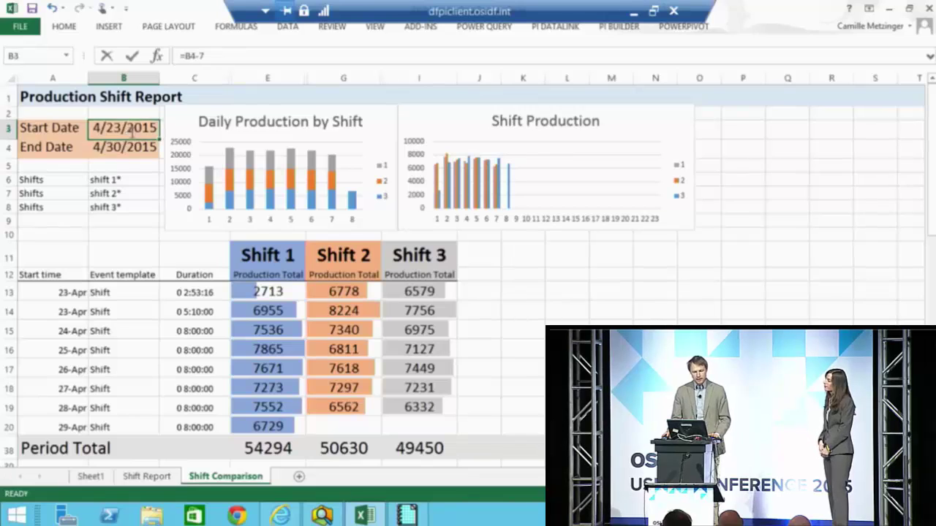
double_click(130, 130)
key(BackSpace)
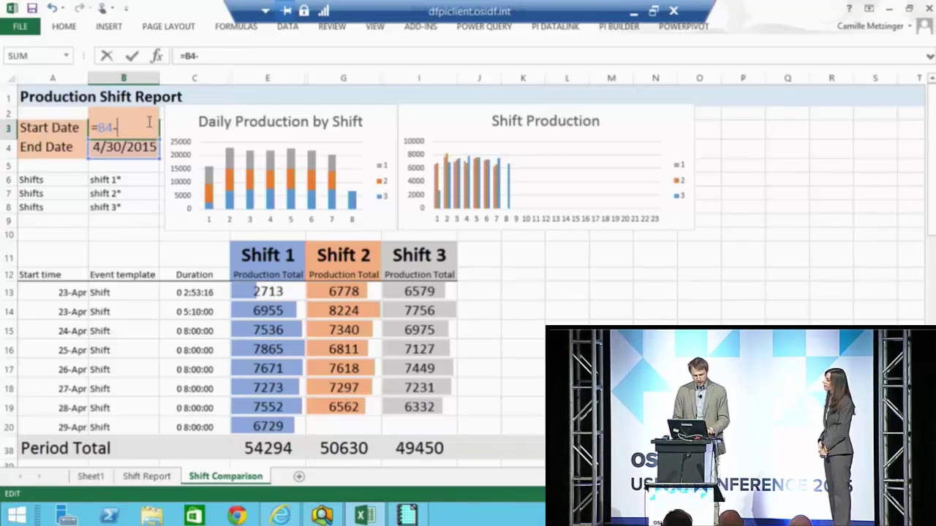
text(4)
key(Return)
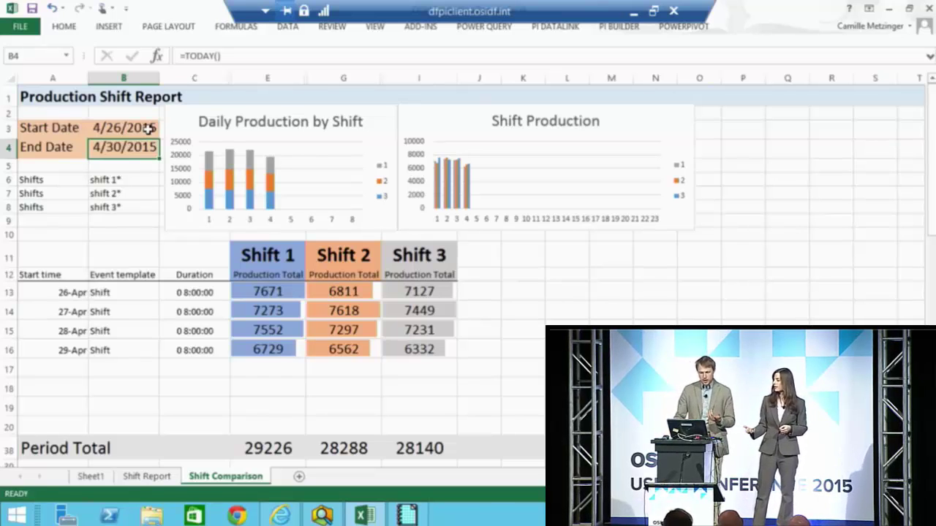
Step: In ProcessBook, open the Process Overview dashboard and enlarge the Total Shift Production trend
click(407, 517)
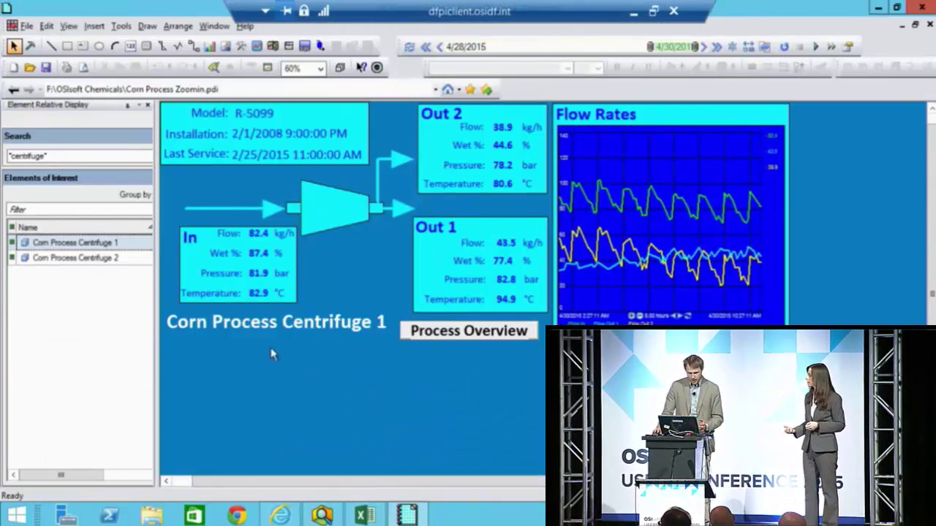
click(462, 331)
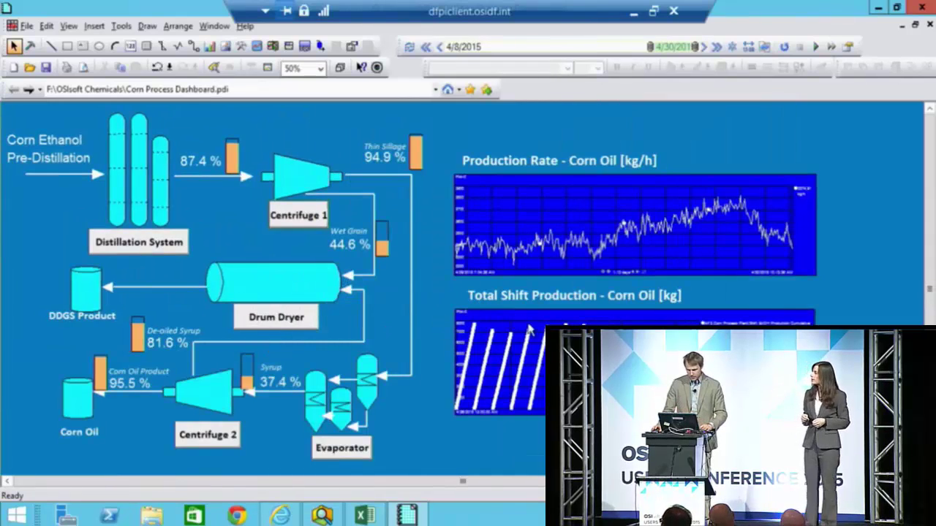
double_click(586, 322)
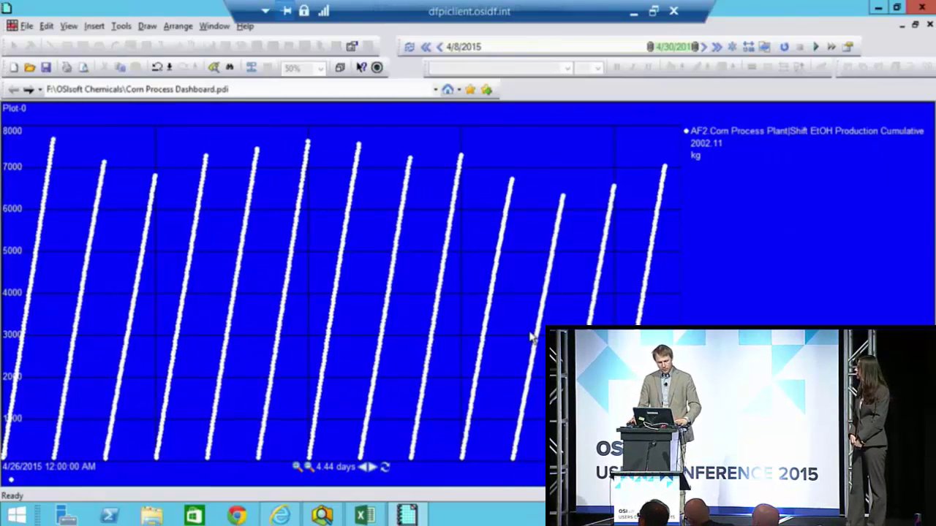
Step: Drag across the enlarged shift EtOH production trend, then return to the Excel shift report
click(563, 158)
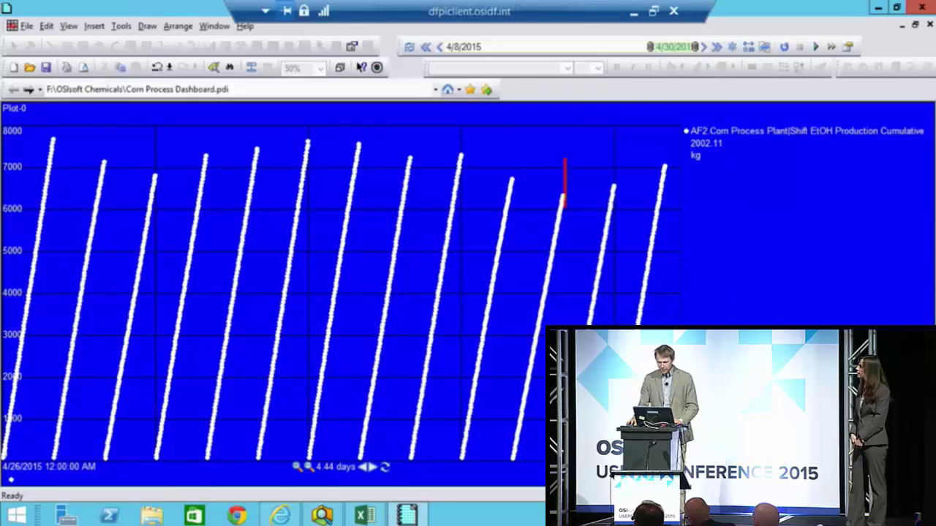
mouse_move(563, 158)
mouse_down()
mouse_move(522, 497)
mouse_move(501, 497)
mouse_move(516, 475)
mouse_up()
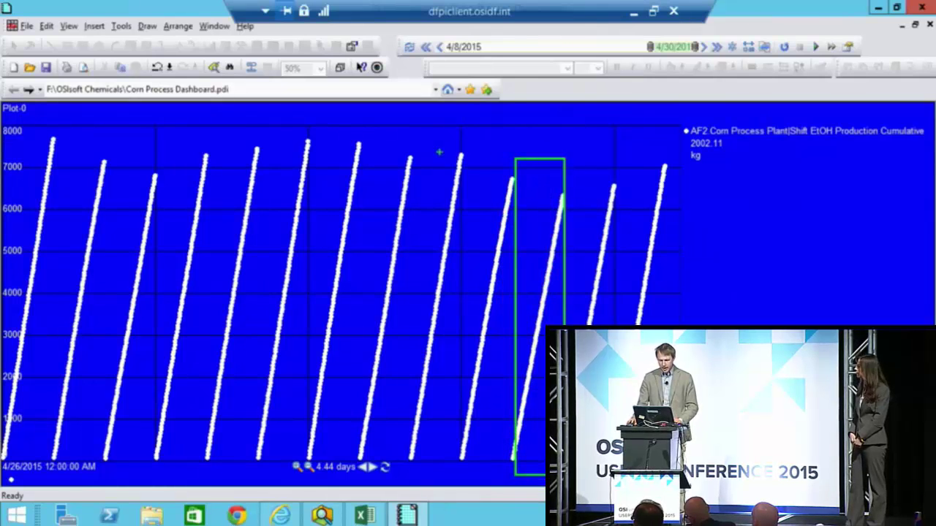
drag(461, 132, 408, 478)
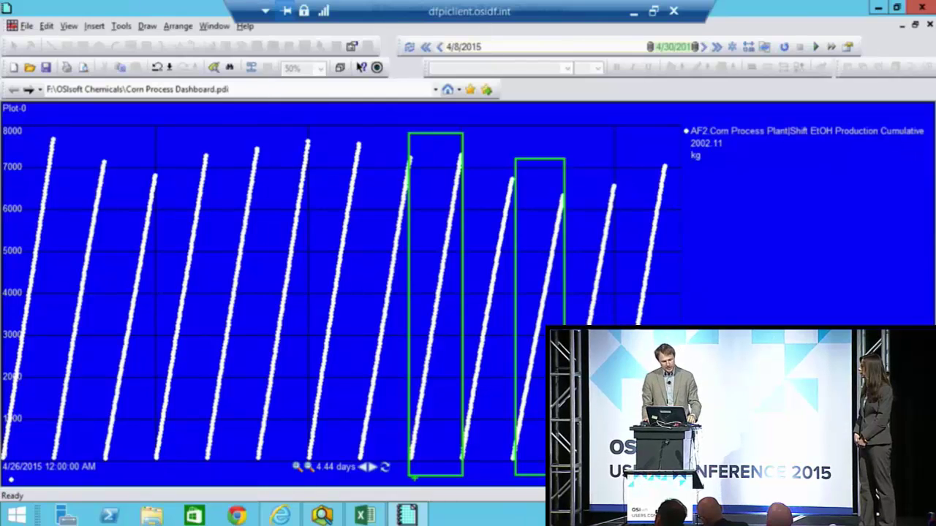
click(365, 516)
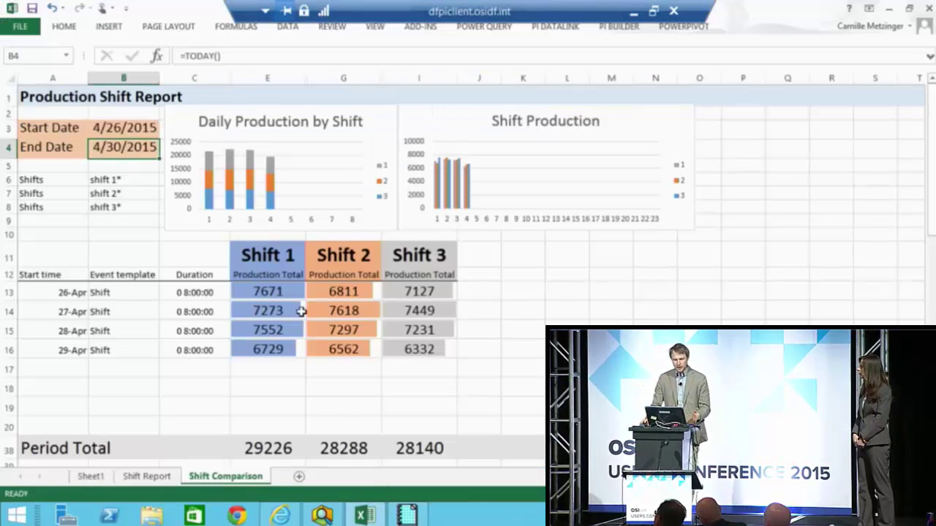
click(269, 290)
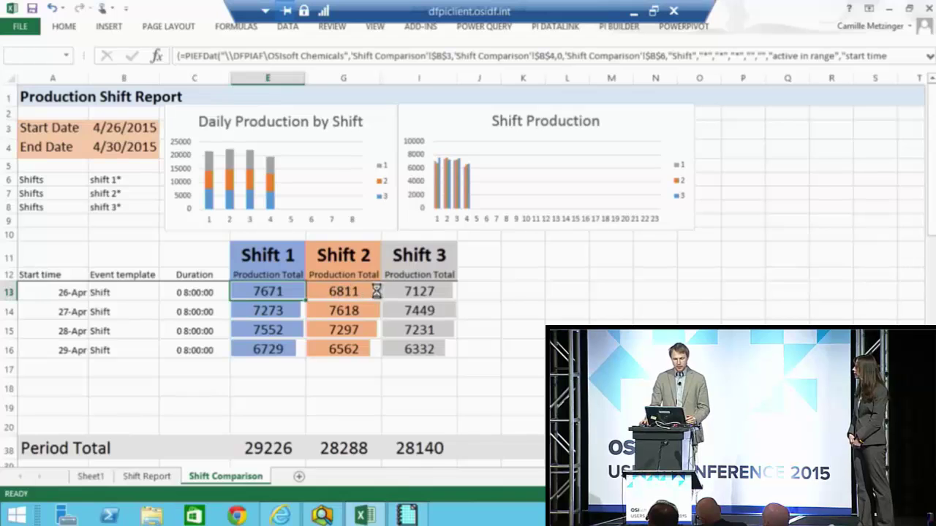
key(Right)
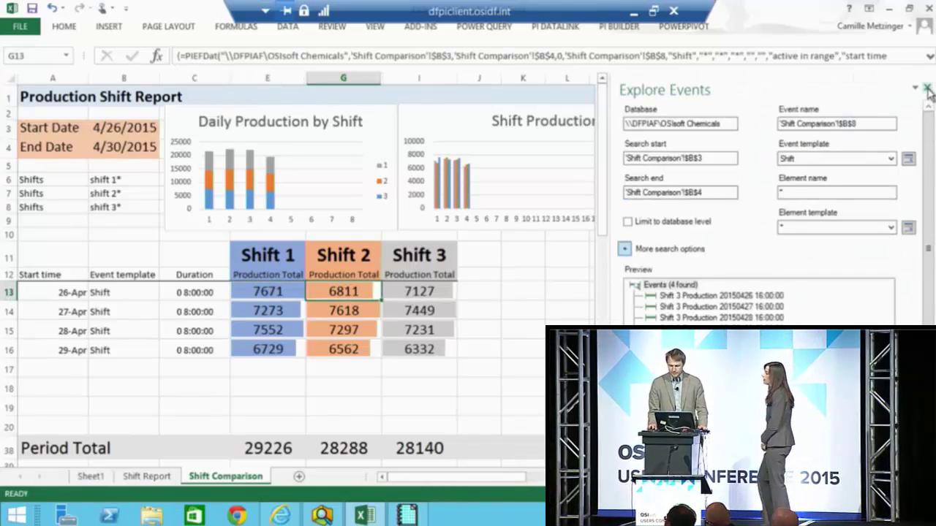
click(927, 87)
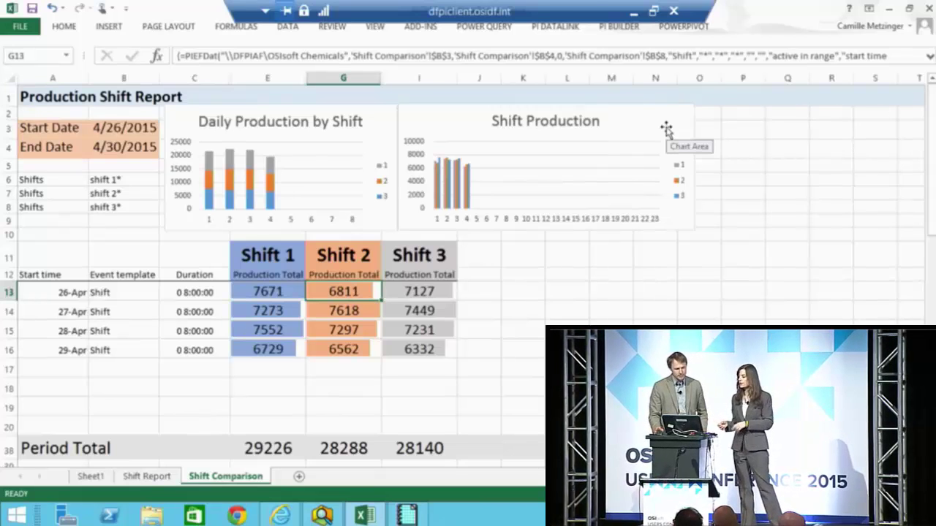